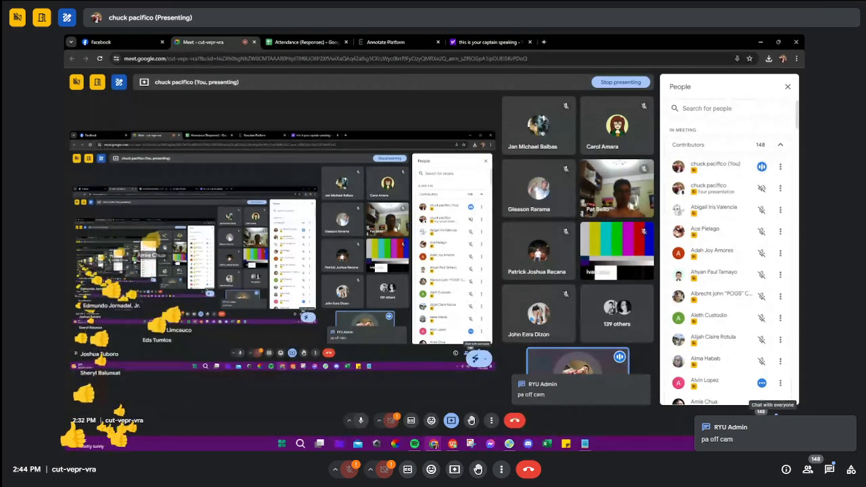
Step: Capture a Snipping Tool screenshot of a participant's video tile in the meeting grid
{"action": "left_click", "coordinate": [474, 443]}
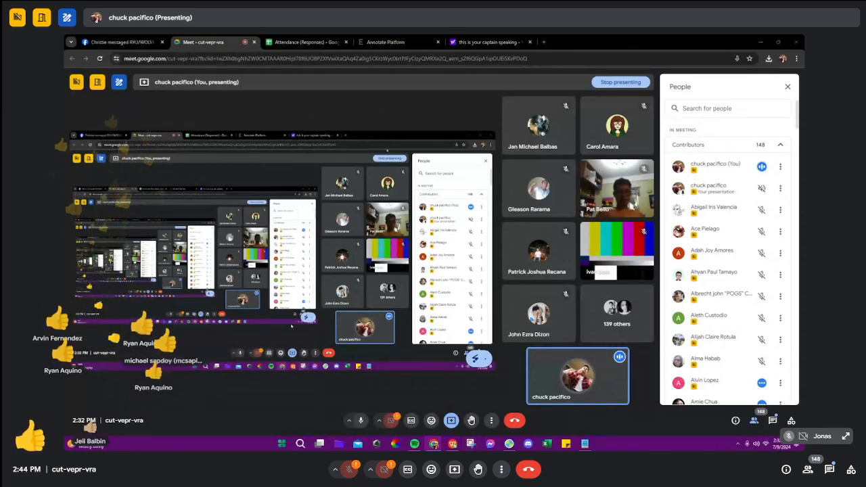
{"action": "left_click", "coordinate": [283, 107]}
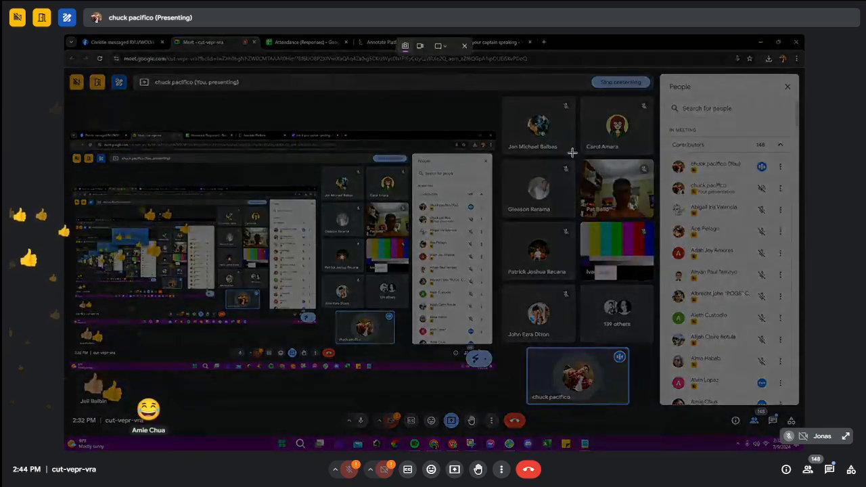
{"action": "left_click_drag", "start_coordinate": [575, 156], "coordinate": [646, 215]}
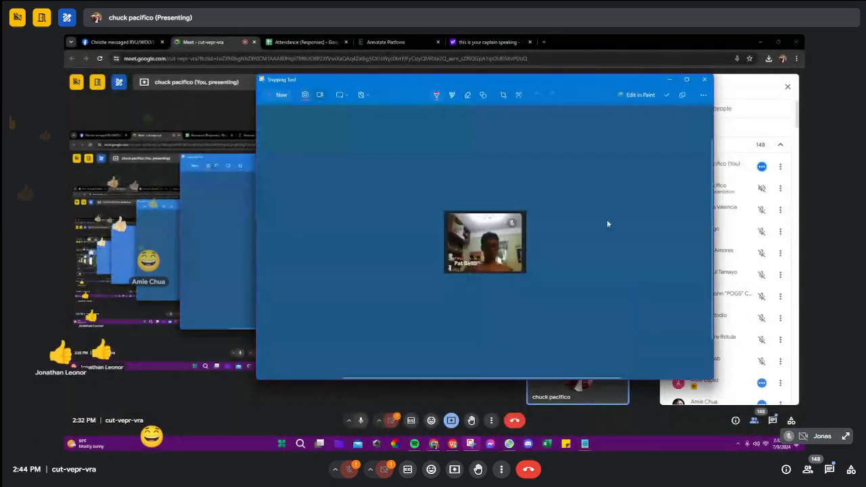
{"action": "left_click", "coordinate": [670, 80]}
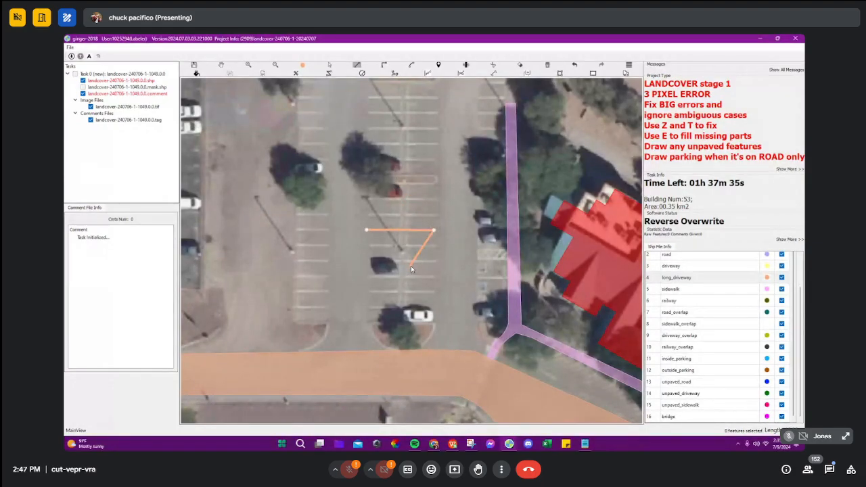
Step: Discard the unfinished outline and draw a long_driveway polygon along the parking lot's right aisle, with curved corners at the main driveway
{"action": "scroll", "coordinate": [426, 251], "scroll_direction": "down", "scroll_amount": 2}
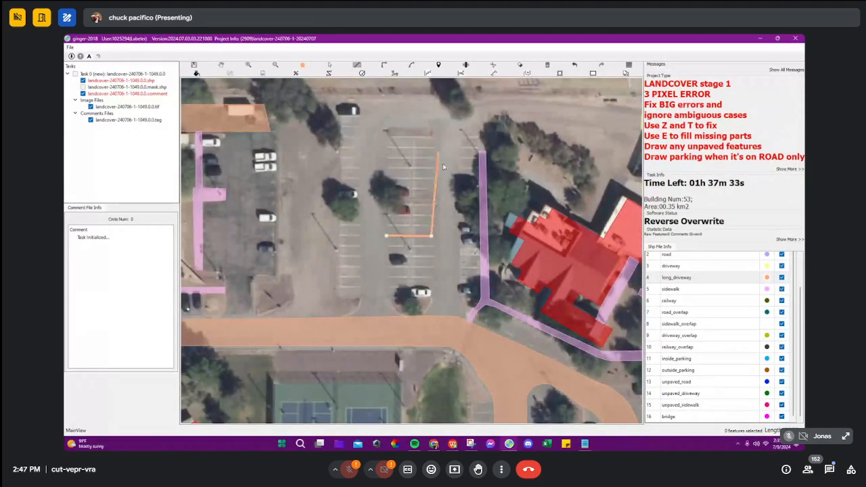
{"action": "key", "text": "Escape"}
{"action": "left_click", "coordinate": [432, 298]}
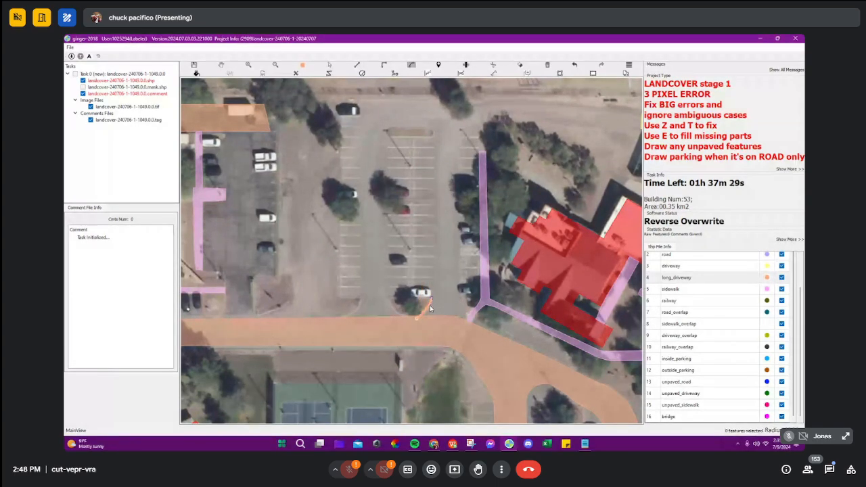
{"action": "left_click", "coordinate": [433, 103]}
{"action": "left_click", "coordinate": [462, 125]}
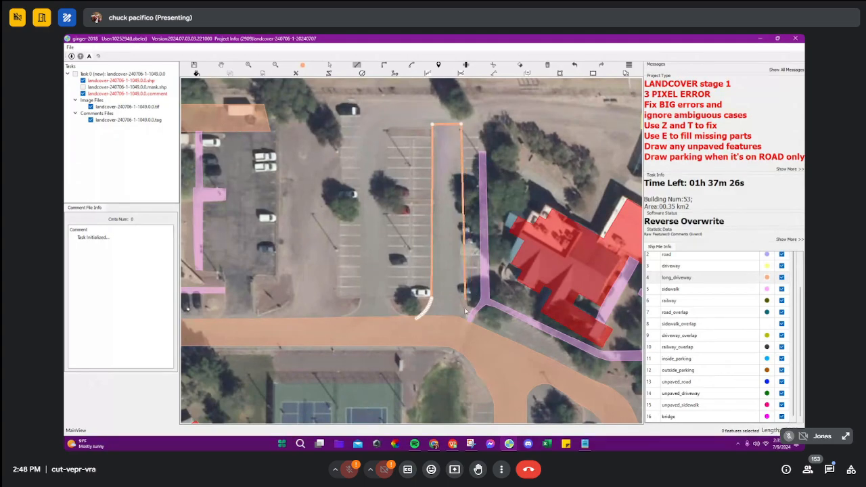
{"action": "left_click", "coordinate": [460, 303]}
{"action": "scroll", "coordinate": [472, 329], "scroll_direction": "up", "scroll_amount": 3}
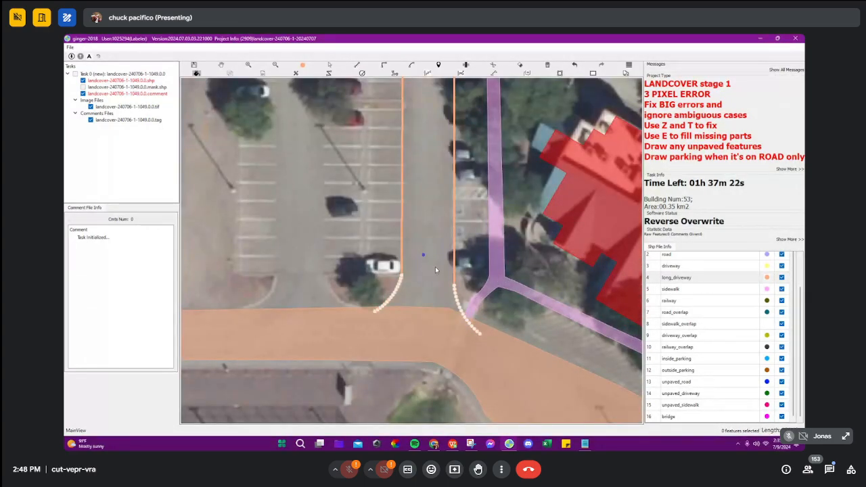
Step: Draw a second long_driveway polygon along the parking lot's left aisle, with a curved upper end and a flared entrance
{"action": "scroll", "coordinate": [435, 266], "scroll_direction": "down", "scroll_amount": 3}
{"action": "left_click", "coordinate": [363, 274]}
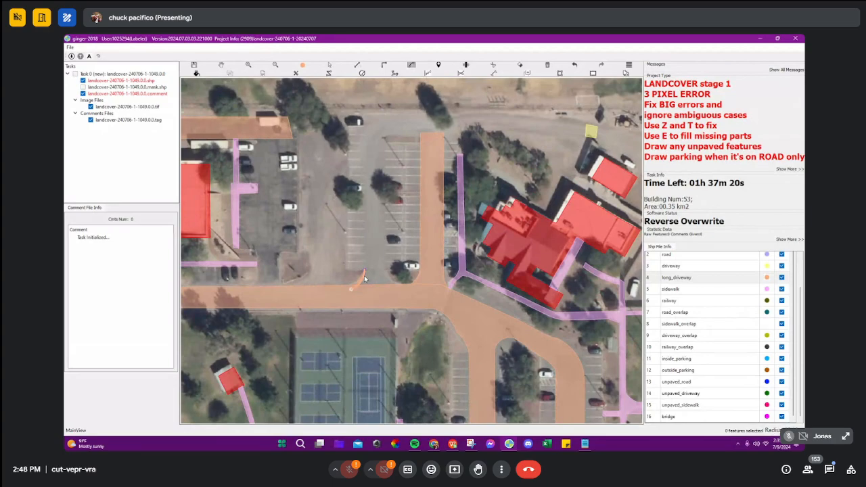
{"action": "left_click", "coordinate": [365, 132]}
{"action": "left_click", "coordinate": [389, 120]}
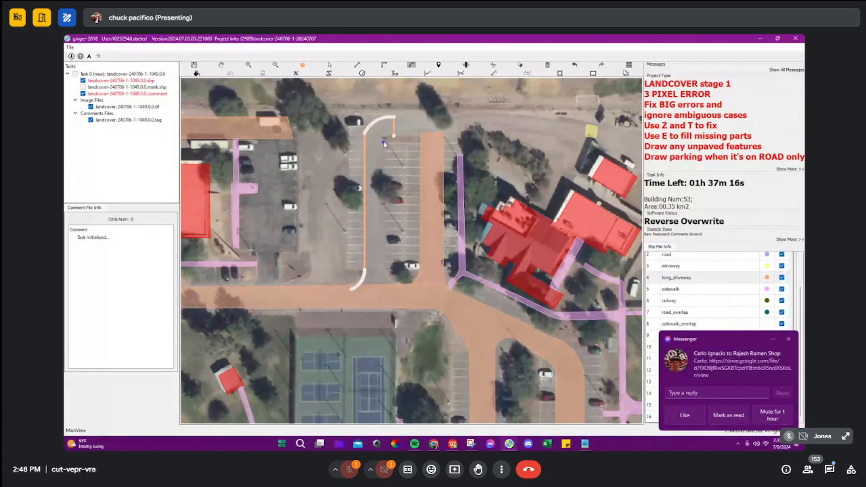
{"action": "left_click", "coordinate": [383, 141]}
{"action": "left_click", "coordinate": [384, 272]}
{"action": "double_click", "coordinate": [400, 294]}
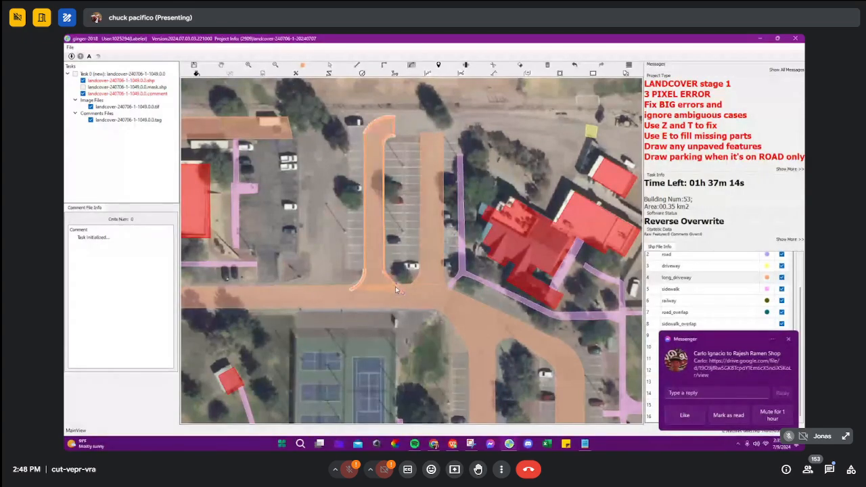
Step: Round and fill both corners where the left aisle's long_driveway meets the main driveway
{"action": "scroll", "coordinate": [375, 166], "scroll_direction": "up", "scroll_amount": 2}
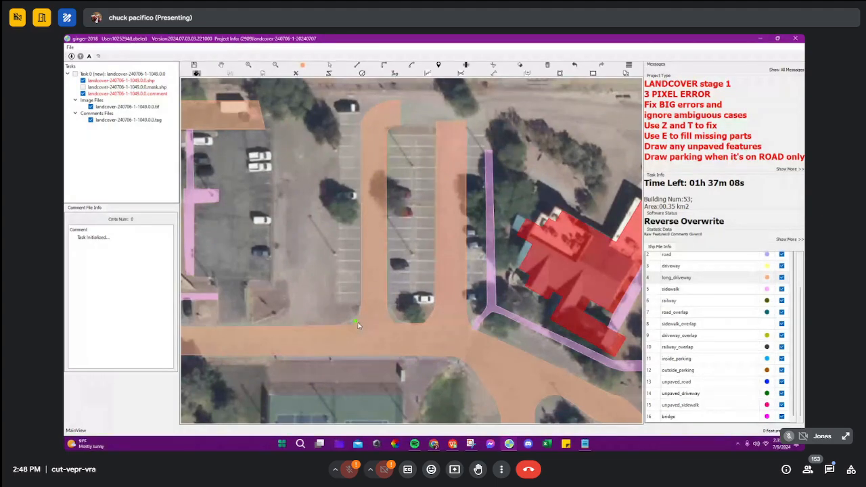
{"action": "scroll", "coordinate": [360, 316], "scroll_direction": "up", "scroll_amount": 1}
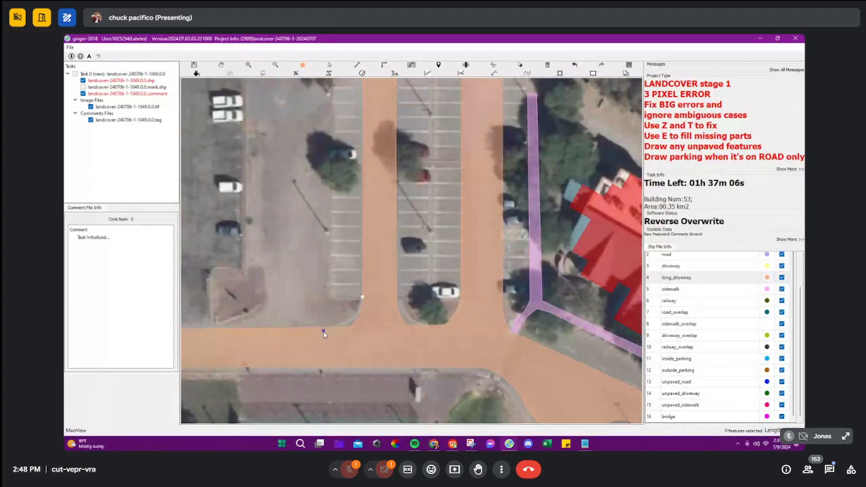
{"action": "left_click", "coordinate": [324, 331]}
{"action": "left_click", "coordinate": [341, 327]}
{"action": "scroll", "coordinate": [347, 326], "scroll_direction": "up", "scroll_amount": 1}
{"action": "left_click", "coordinate": [351, 325]}
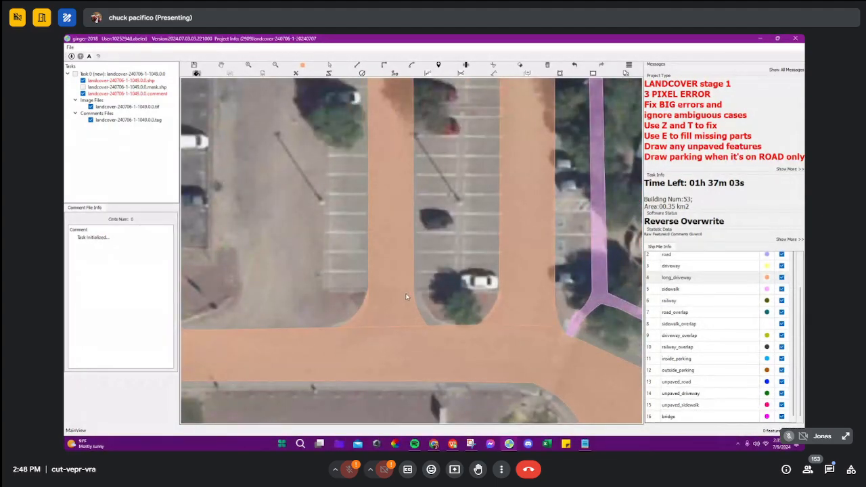
{"action": "left_click", "coordinate": [414, 287]}
{"action": "left_click", "coordinate": [434, 324]}
Step: Cut both aisle polygons with a horizontal line just above the main driveway and delete their upper portions
{"action": "scroll", "coordinate": [408, 300], "scroll_direction": "down", "scroll_amount": 1}
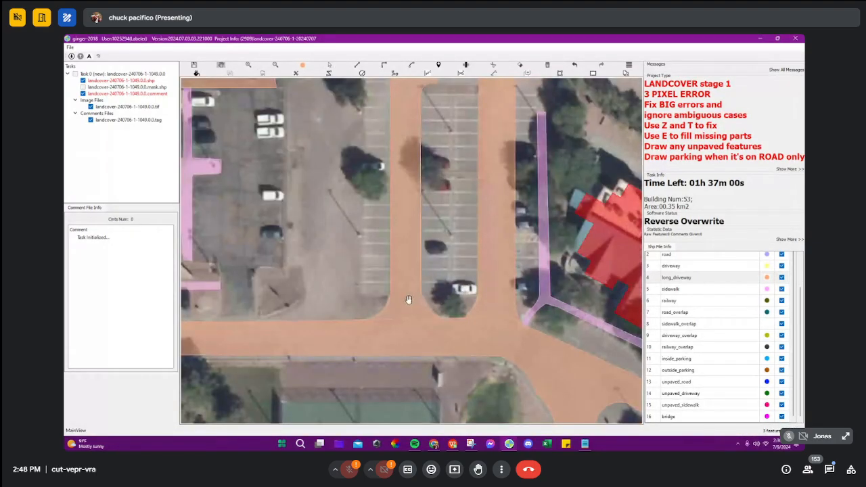
{"action": "left_click", "coordinate": [389, 295]}
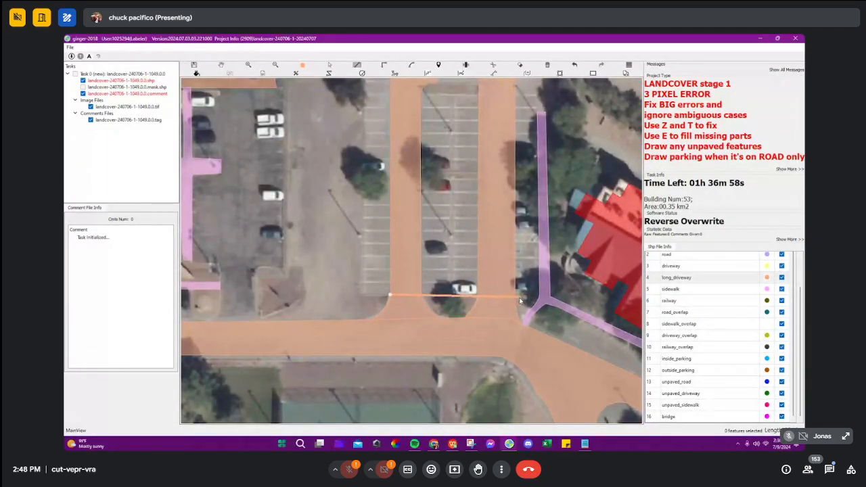
{"action": "left_click", "coordinate": [519, 297]}
{"action": "right_click", "coordinate": [519, 297]}
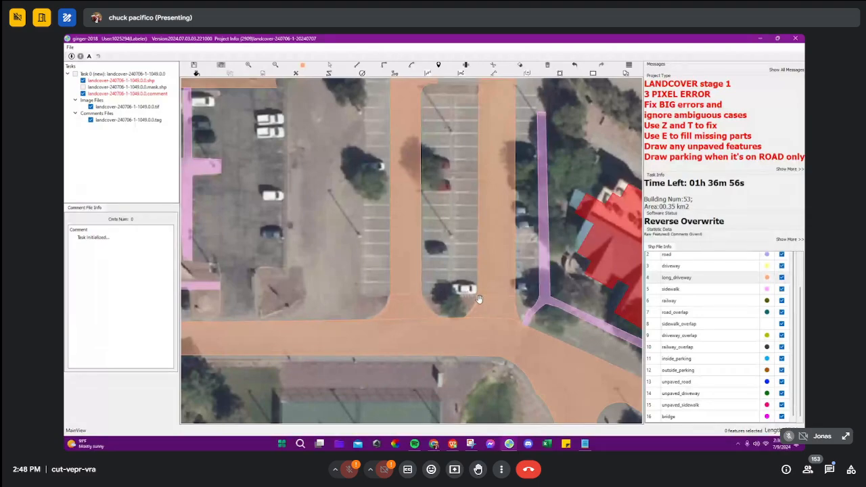
{"action": "left_click", "coordinate": [502, 283]}
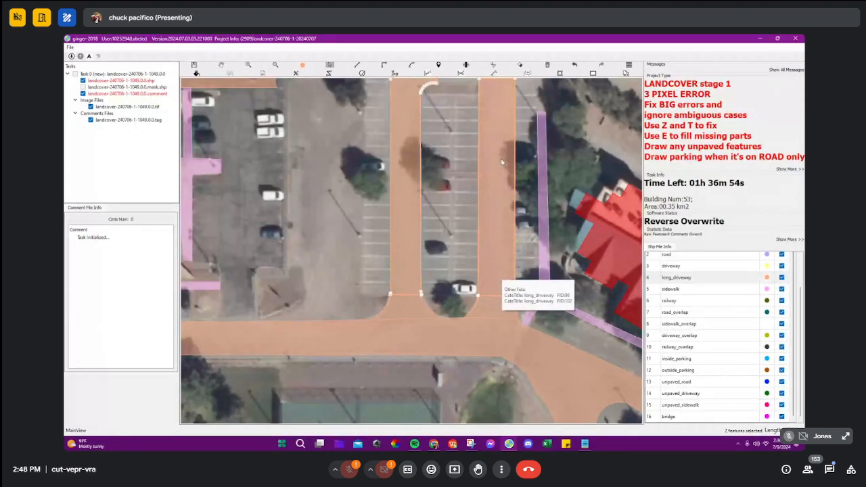
{"action": "key", "text": "Delete"}
Step: Select the two remaining aisle entrance polygons and change their category to driveway
{"action": "left_click_drag", "start_coordinate": [464, 232], "coordinate": [404, 150]}
{"action": "scroll", "coordinate": [381, 220], "scroll_direction": "up", "scroll_amount": 2}
{"action": "left_click", "coordinate": [354, 227]}
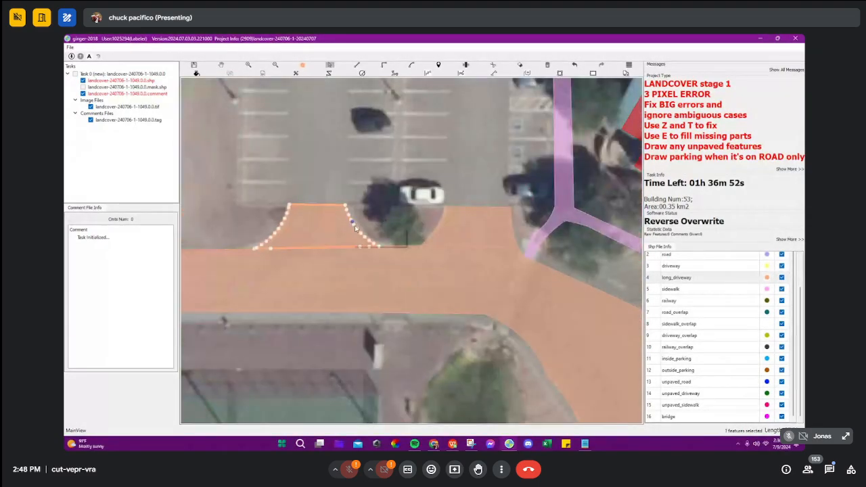
{"action": "left_click", "coordinate": [511, 254], "text": "shift"}
{"action": "left_click", "coordinate": [677, 266]}
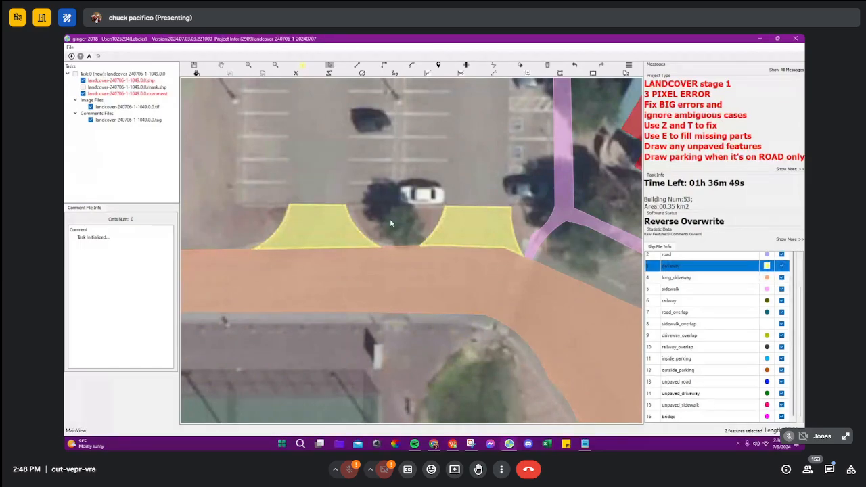
Step: Draw a rectangular driveway polygon over the central double row of parking spaces between the two aisles
{"action": "scroll", "coordinate": [390, 218], "scroll_direction": "down", "scroll_amount": 3}
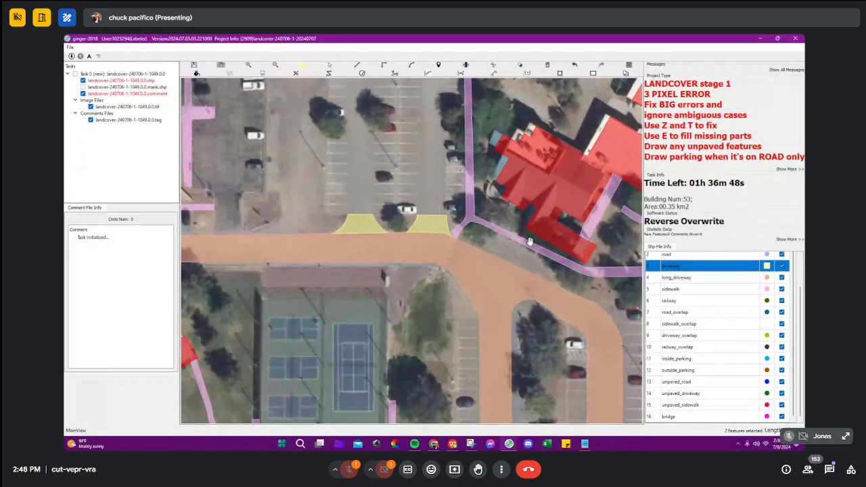
{"action": "scroll", "coordinate": [504, 248], "scroll_direction": "down", "scroll_amount": 2}
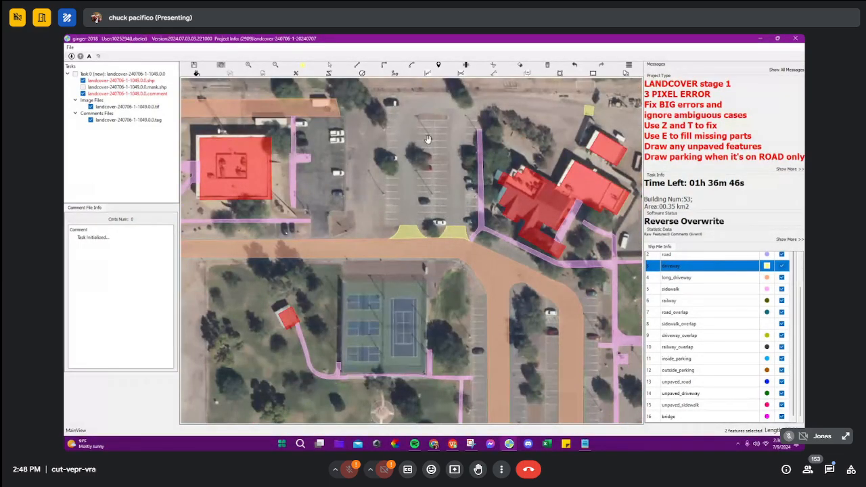
{"action": "scroll", "coordinate": [424, 112], "scroll_direction": "up", "scroll_amount": 4}
{"action": "left_click_drag", "start_coordinate": [440, 164], "coordinate": [435, 209]}
{"action": "key", "text": "l"}
{"action": "left_click", "coordinate": [397, 134]}
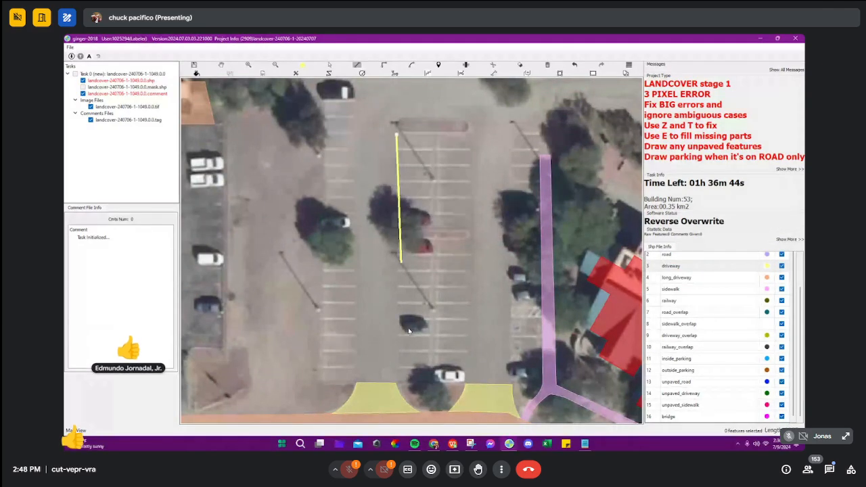
{"action": "left_click", "coordinate": [399, 381]}
{"action": "left_click", "coordinate": [464, 381]}
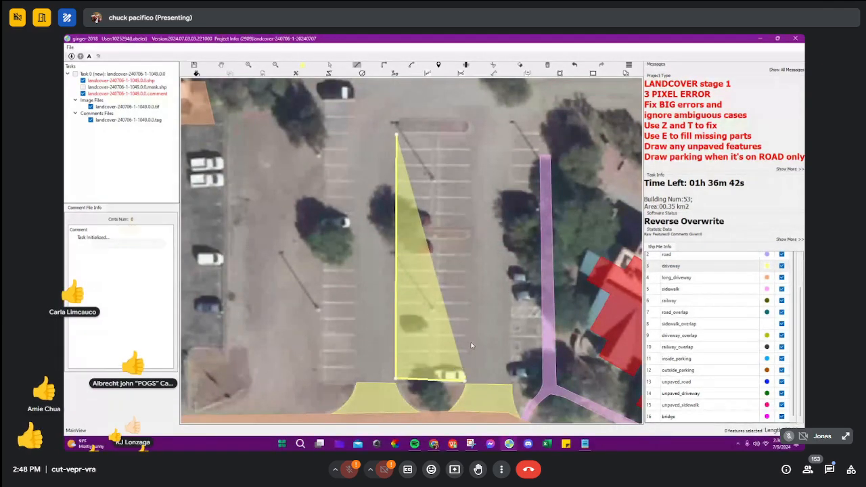
{"action": "double_click", "coordinate": [468, 136]}
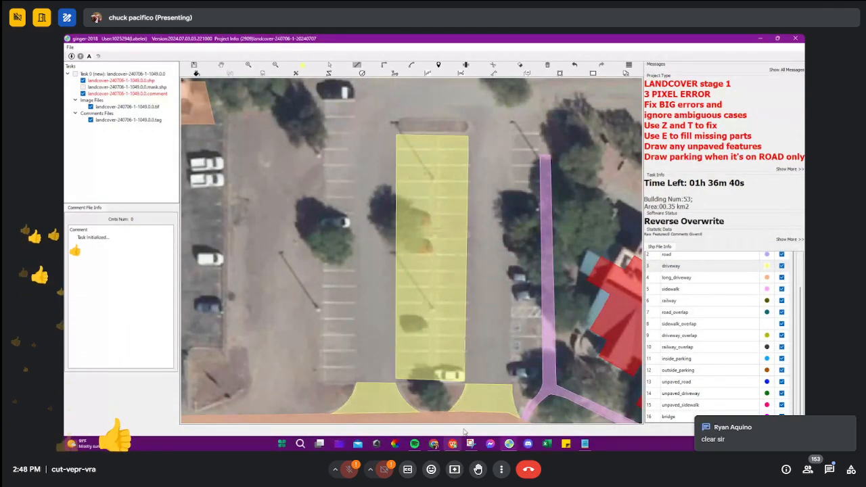
Step: Switch to the Google Meet window to check the meeting, and return to the ginger map
{"action": "mouse_move", "coordinate": [435, 444]}
{"action": "left_click", "coordinate": [390, 409]}
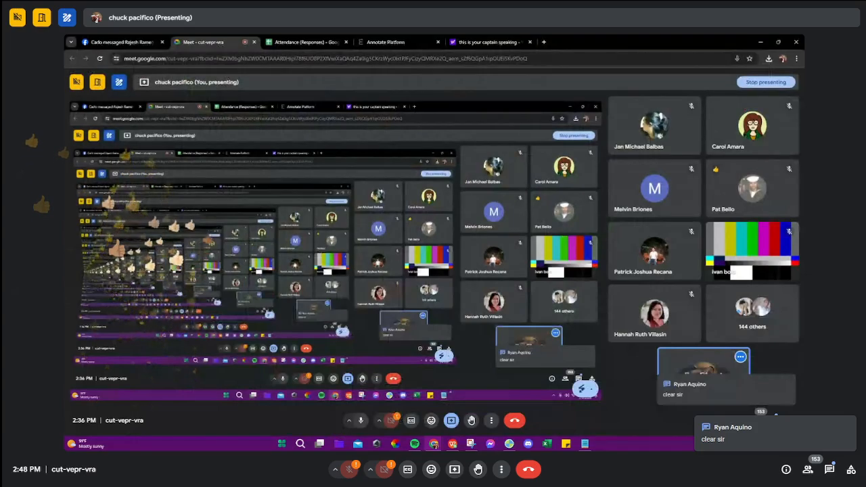
{"action": "left_click", "coordinate": [760, 42]}
Step: Remove the rectangular driveway polygon covering the central parking rows
{"action": "scroll", "coordinate": [460, 255], "scroll_direction": "down", "scroll_amount": 4}
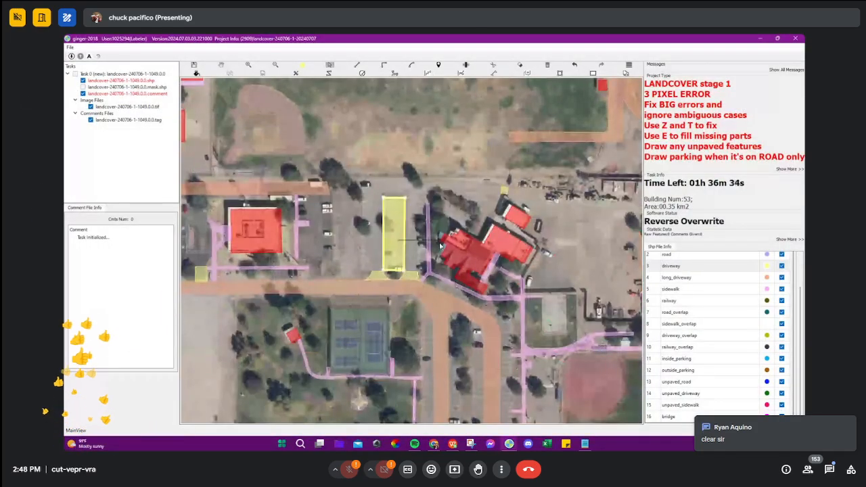
{"action": "scroll", "coordinate": [460, 255], "scroll_direction": "down", "scroll_amount": 3}
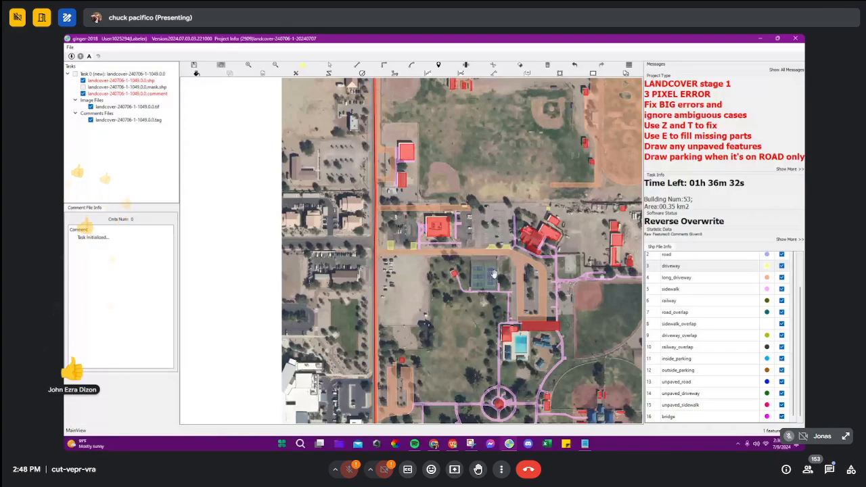
{"action": "left_click", "coordinate": [702, 384]}
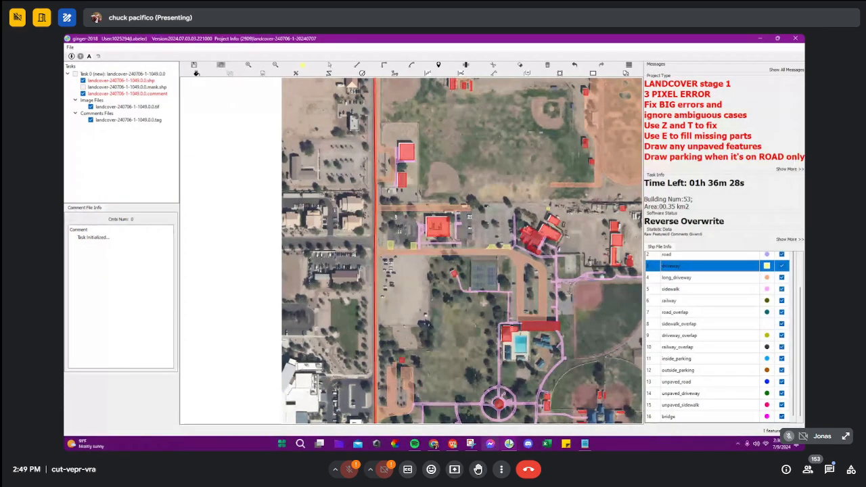
Step: Switch to the ginger window for task landcover-240706-1-1001.0.0 and examine the multi-lane road with and without its labels
{"action": "mouse_move", "coordinate": [508, 443]}
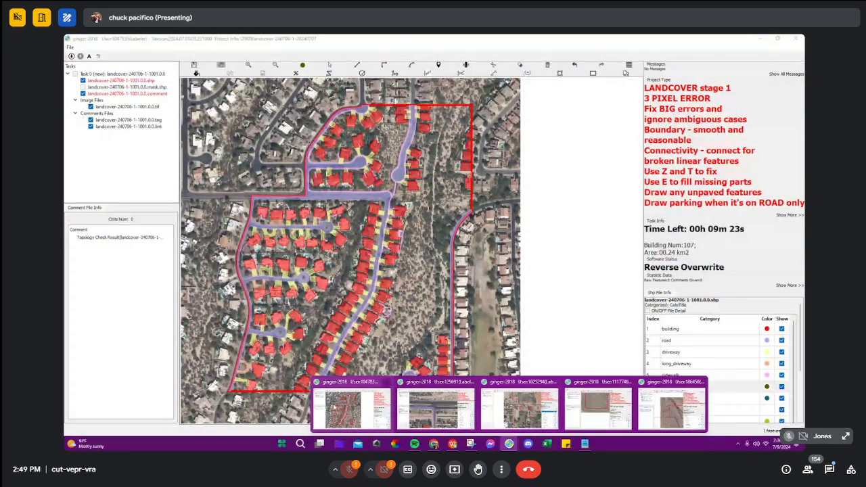
{"action": "left_click", "coordinate": [351, 408]}
{"action": "scroll", "coordinate": [252, 202], "scroll_direction": "up", "scroll_amount": 5}
{"action": "key", "text": "space"}
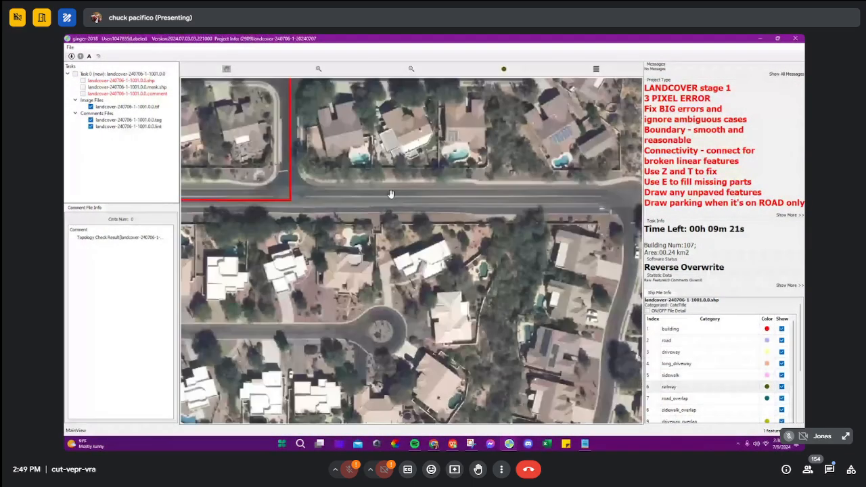
{"action": "scroll", "coordinate": [390, 195], "scroll_direction": "up", "scroll_amount": 3}
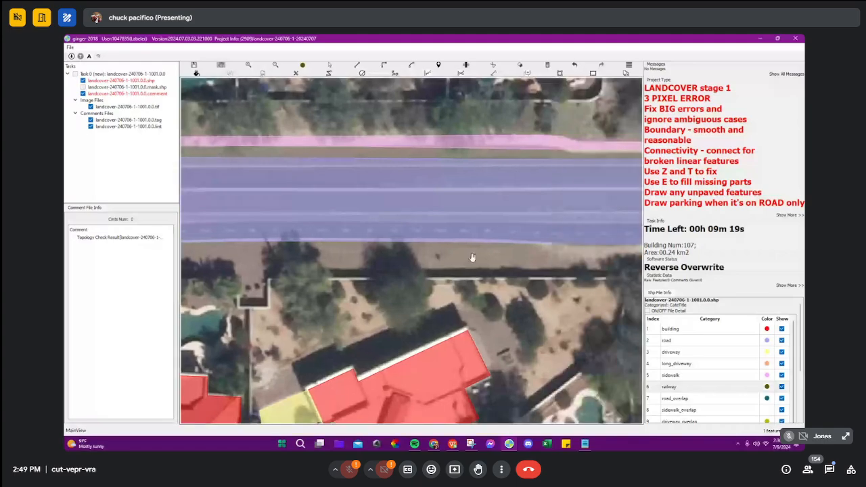
{"action": "left_click", "coordinate": [434, 445]}
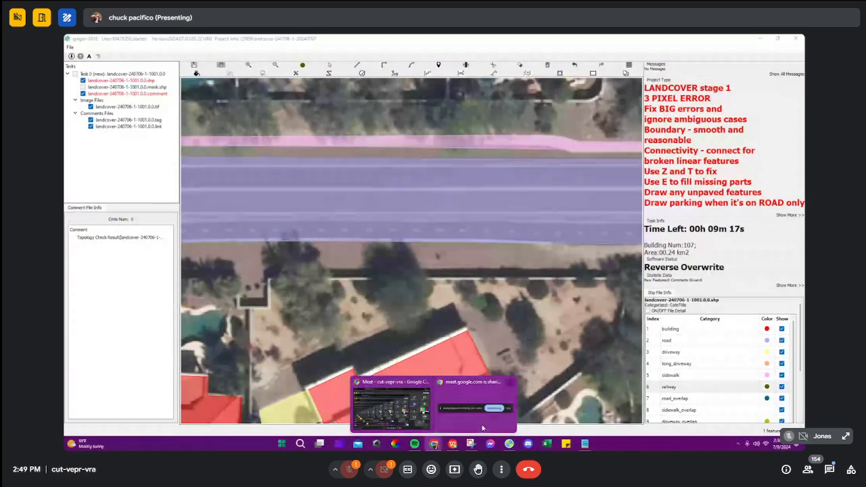
{"action": "left_click", "coordinate": [484, 403]}
{"action": "left_click", "coordinate": [473, 423]}
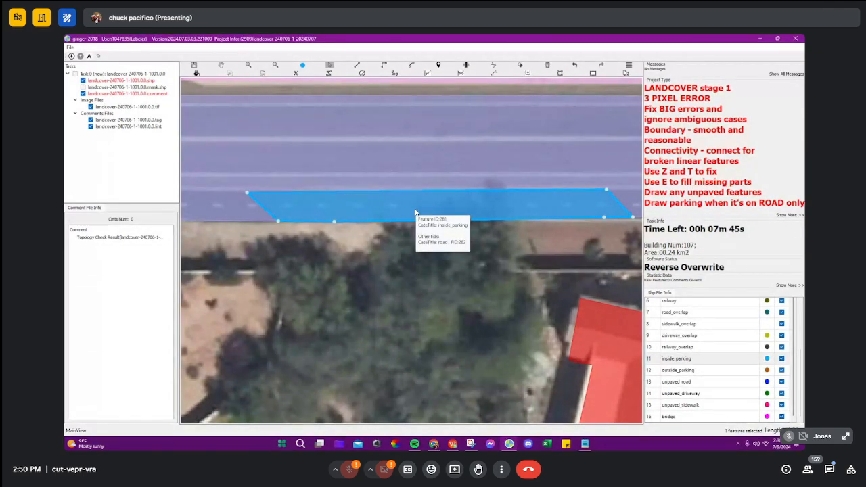
{"action": "scroll", "coordinate": [460, 205], "scroll_direction": "down", "scroll_amount": 2}
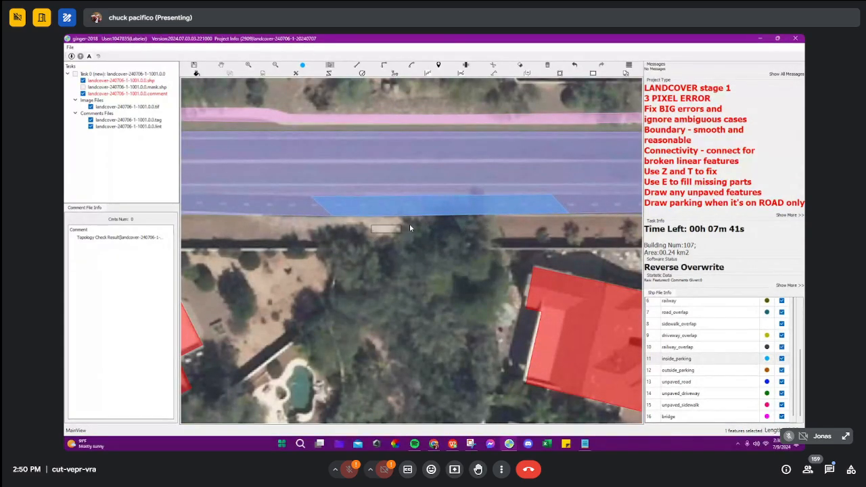
Step: Select the inside_parking polygon together with the overlapping road features, clear the selection, and examine the hatched overlap area
{"action": "left_click_drag", "start_coordinate": [410, 228], "coordinate": [539, 193]}
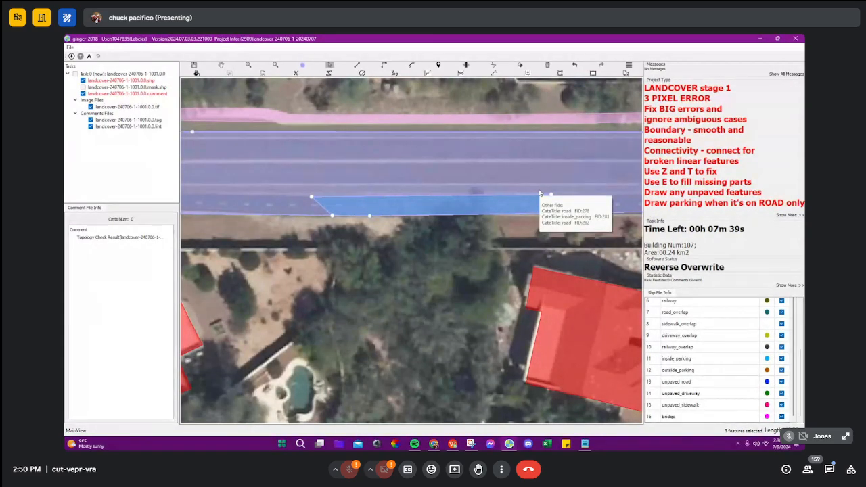
{"action": "key", "text": "Escape"}
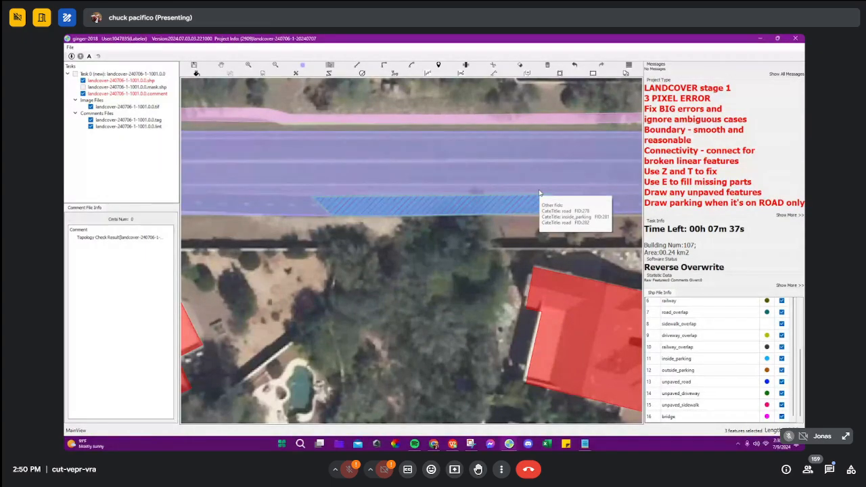
{"action": "scroll", "coordinate": [340, 204], "scroll_direction": "up", "scroll_amount": 3}
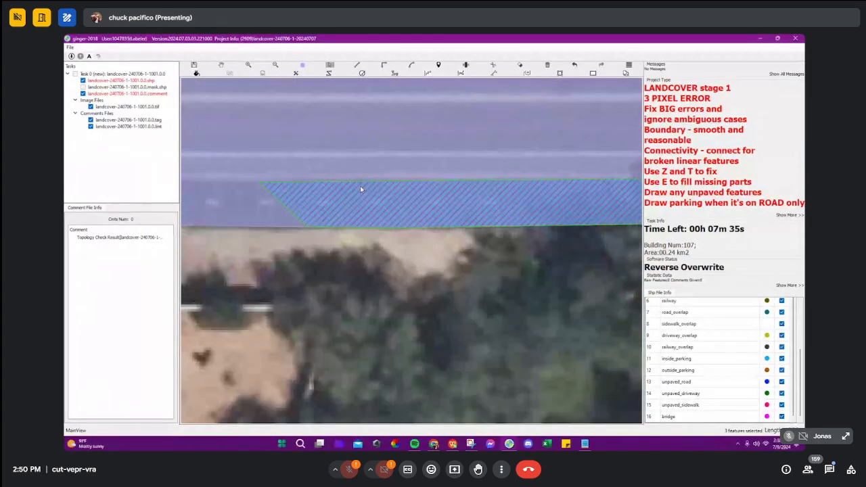
{"action": "scroll", "coordinate": [335, 211], "scroll_direction": "down", "scroll_amount": 3}
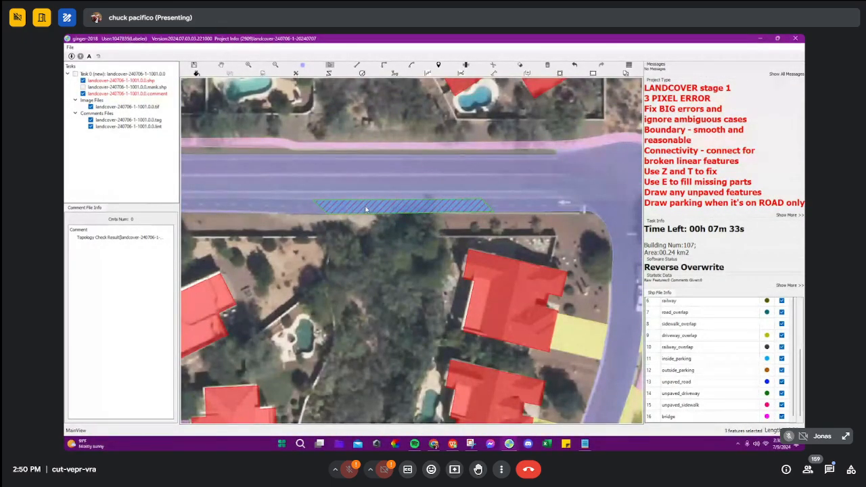
{"action": "scroll", "coordinate": [431, 206], "scroll_direction": "up", "scroll_amount": 2}
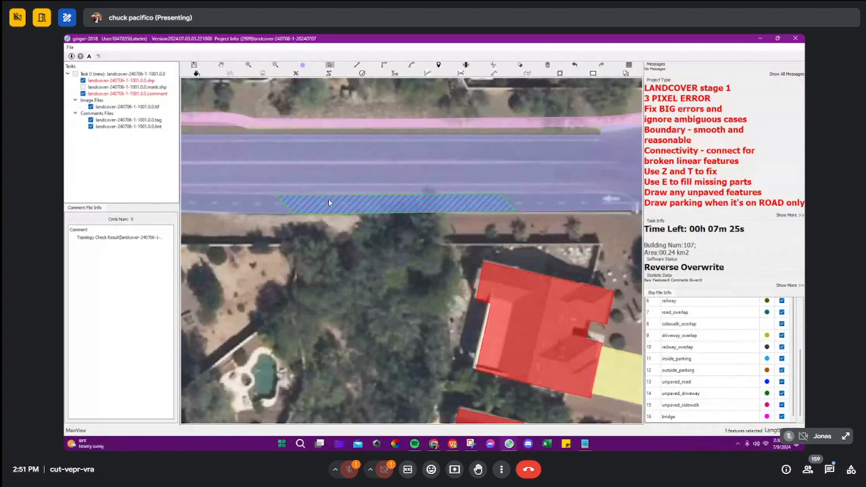
{"action": "left_click_drag", "start_coordinate": [540, 193], "coordinate": [352, 199]}
{"action": "key", "text": "e"}
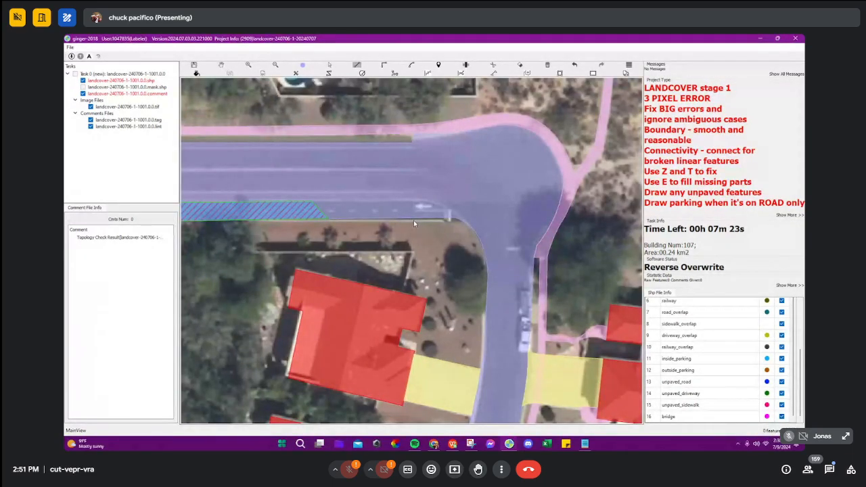
{"action": "left_click", "coordinate": [412, 220]}
{"action": "scroll", "coordinate": [365, 206], "scroll_direction": "up", "scroll_amount": 4}
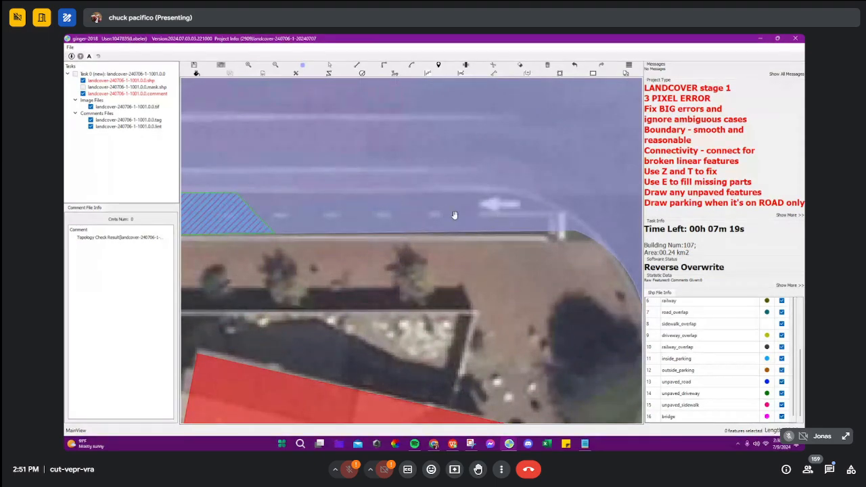
{"action": "scroll", "coordinate": [410, 217], "scroll_direction": "down", "scroll_amount": 4}
{"action": "left_click_drag", "start_coordinate": [362, 219], "coordinate": [478, 228]}
Step: Draw a slanted parallelogram over the road's lower dashed lane, west of the hatched area, and classify it as inside_parking
{"action": "key", "text": "e"}
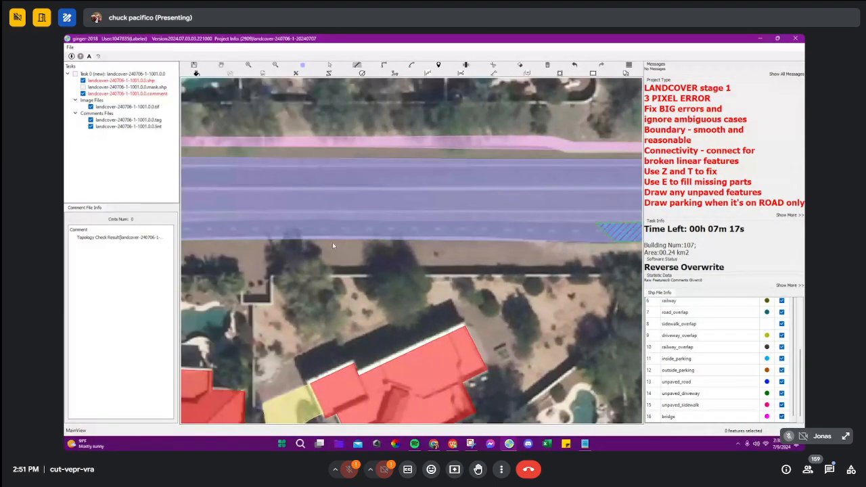
{"action": "left_click", "coordinate": [326, 242]}
{"action": "left_click", "coordinate": [465, 222]}
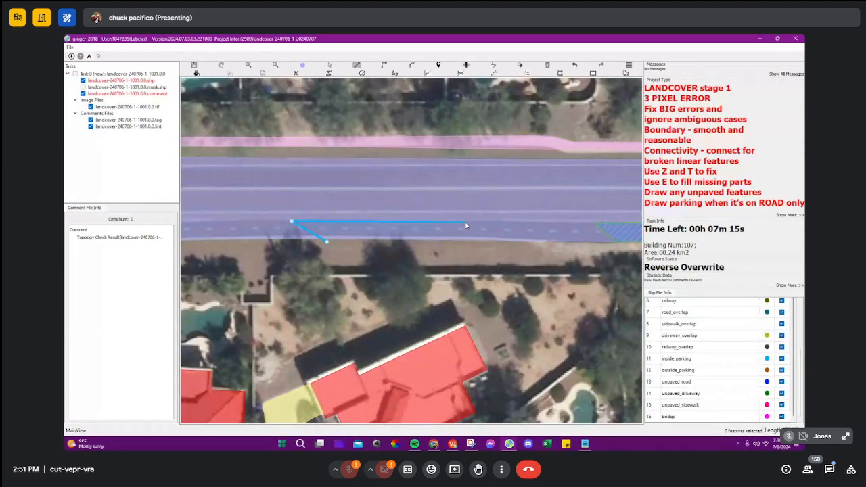
{"action": "scroll", "coordinate": [399, 238], "scroll_direction": "up", "scroll_amount": 2}
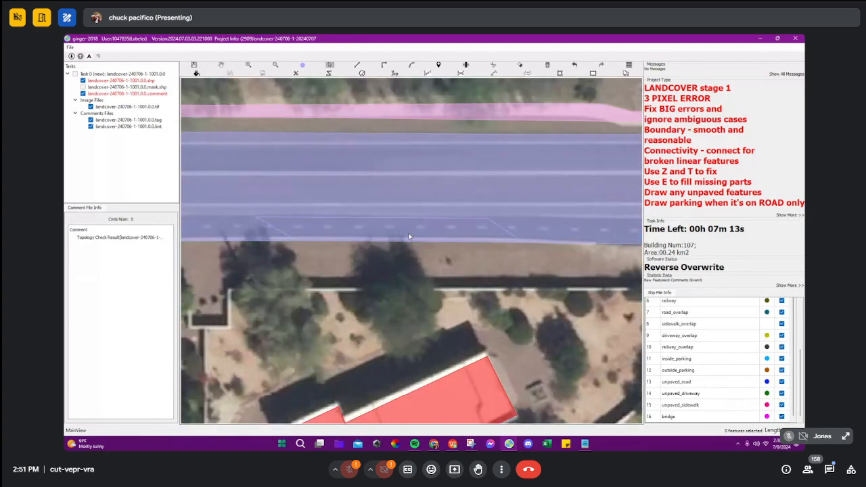
{"action": "double_click", "coordinate": [523, 242]}
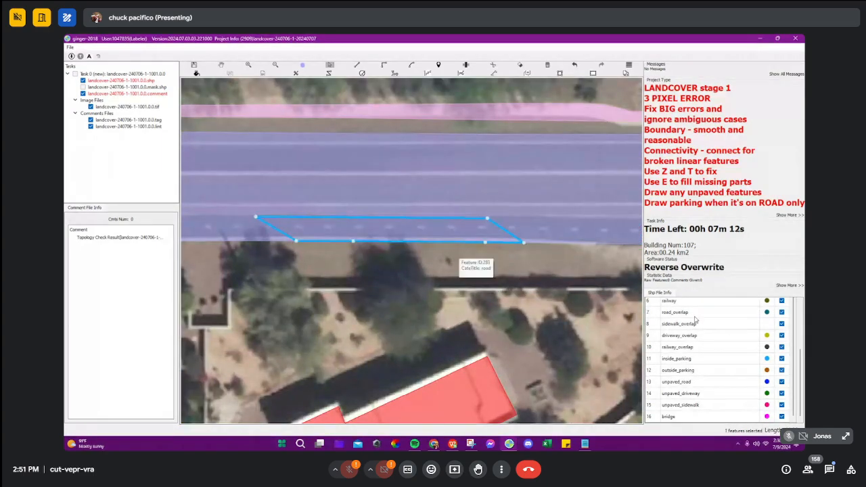
{"action": "left_click", "coordinate": [686, 359]}
{"action": "left_click", "coordinate": [413, 236]}
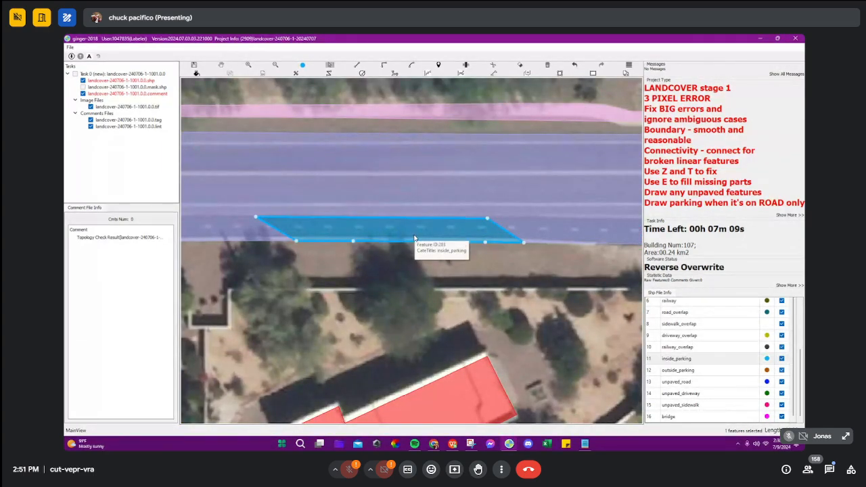
{"action": "key", "text": "Escape"}
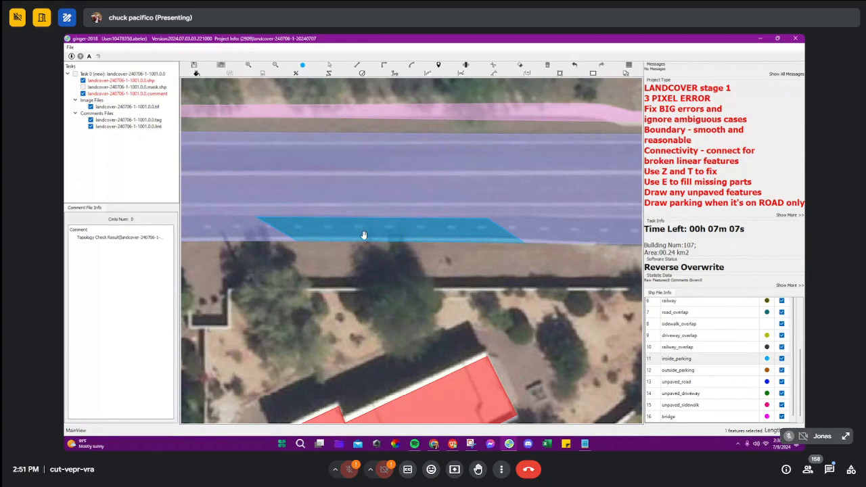
Step: Review both inside_parking polygons along the multi-lane road's lower lane and undo them
{"action": "scroll", "coordinate": [364, 234], "scroll_direction": "down", "scroll_amount": 1}
{"action": "scroll", "coordinate": [352, 231], "scroll_direction": "up", "scroll_amount": 1}
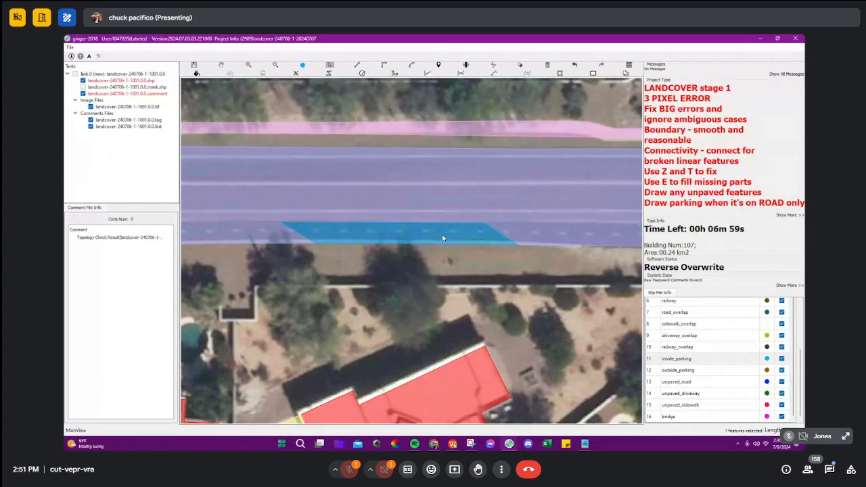
{"action": "scroll", "coordinate": [538, 214], "scroll_direction": "down", "scroll_amount": 1}
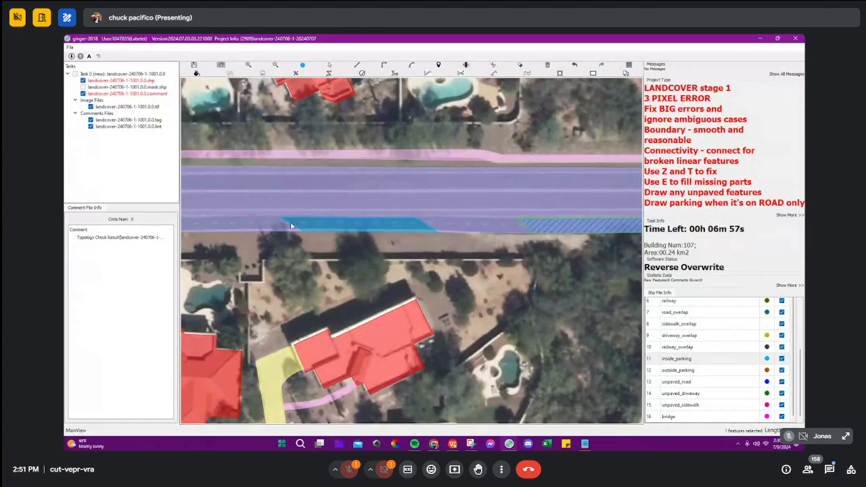
{"action": "left_click", "coordinate": [262, 222]}
{"action": "left_click", "coordinate": [478, 225]}
{"action": "key", "text": "Escape"}
{"action": "left_click_drag", "start_coordinate": [491, 227], "coordinate": [426, 223]}
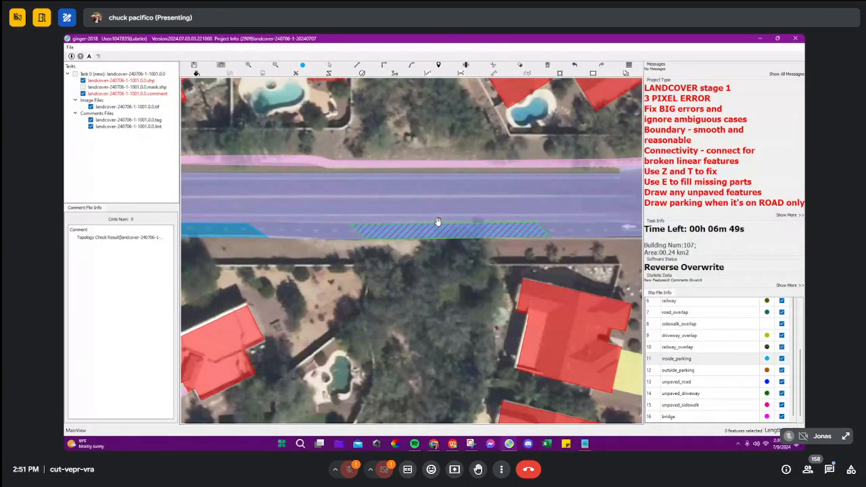
{"action": "key", "text": "ctrl+z"}
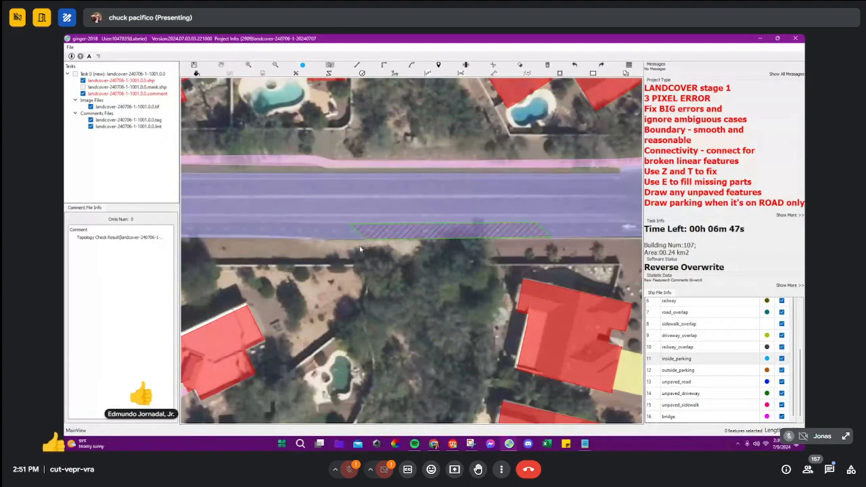
Step: Remove the road_overlap comment from the tag comments of task landcover-240706-1-1049.0.0 and view the whole task area
{"action": "left_click", "coordinate": [108, 120]}
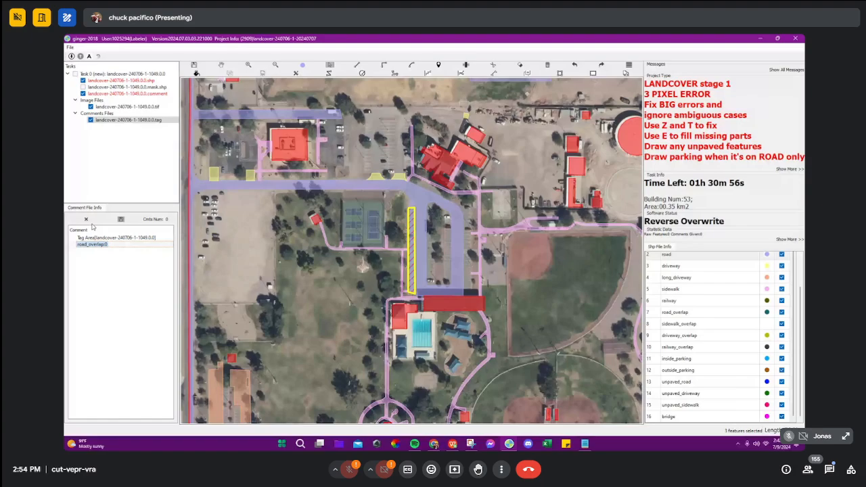
{"action": "left_click", "coordinate": [86, 219]}
{"action": "scroll", "coordinate": [407, 226], "scroll_direction": "up", "scroll_amount": 3}
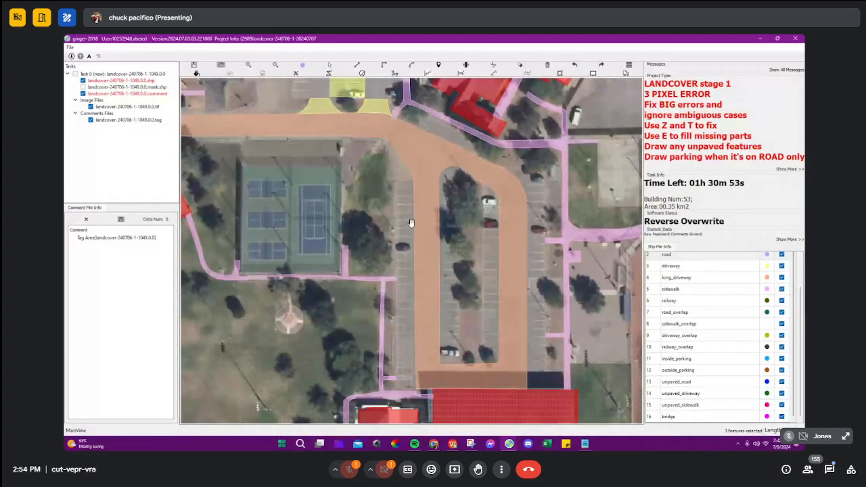
{"action": "scroll", "coordinate": [411, 222], "scroll_direction": "down", "scroll_amount": 5}
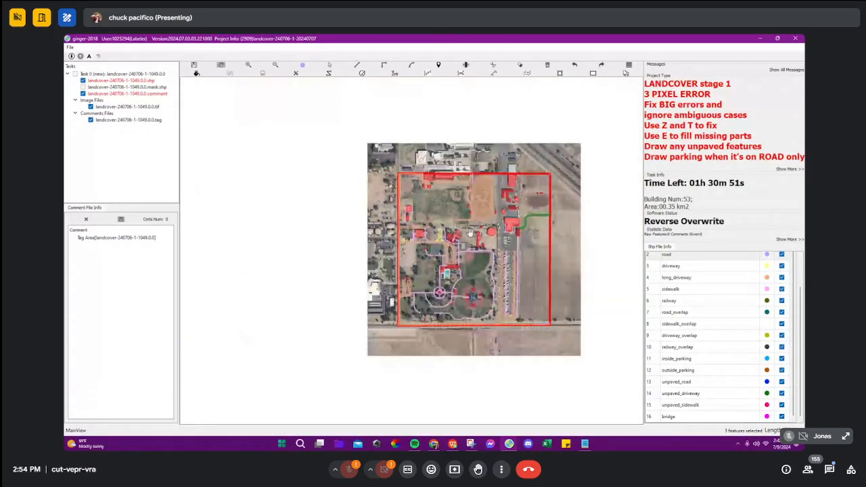
Step: Switch to task landcover-240706-1-1000.0.0 and examine the driveways and sidewalks around the cul-de-sac in outline and filled display
{"action": "mouse_move", "coordinate": [472, 444]}
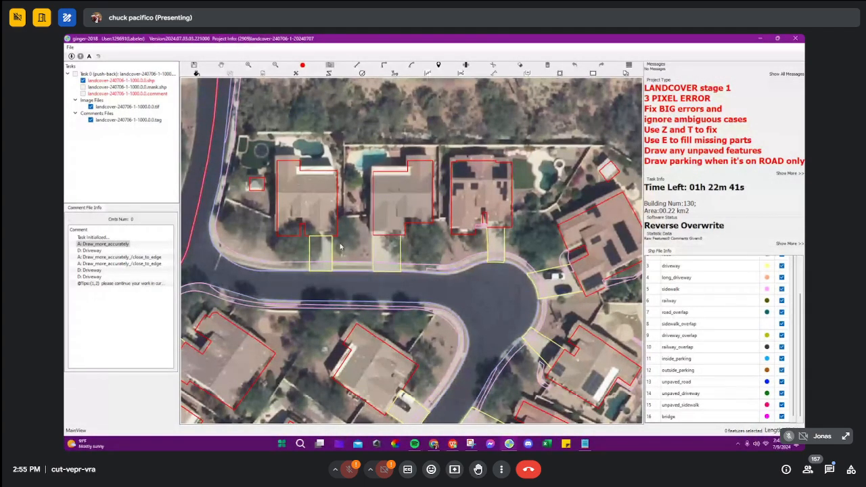
{"action": "scroll", "coordinate": [248, 264], "scroll_direction": "up", "scroll_amount": 3}
{"action": "left_click_drag", "start_coordinate": [259, 261], "coordinate": [339, 251]}
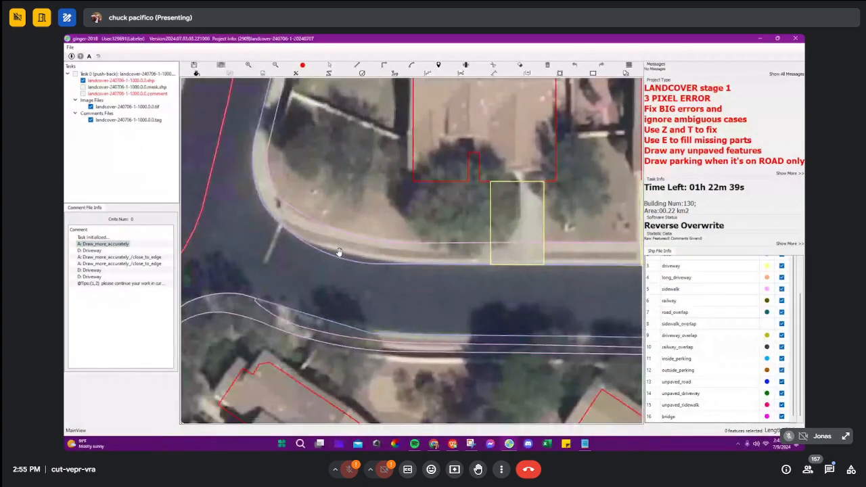
{"action": "left_click_drag", "start_coordinate": [609, 290], "coordinate": [333, 261]}
{"action": "left_click_drag", "start_coordinate": [588, 234], "coordinate": [377, 266]}
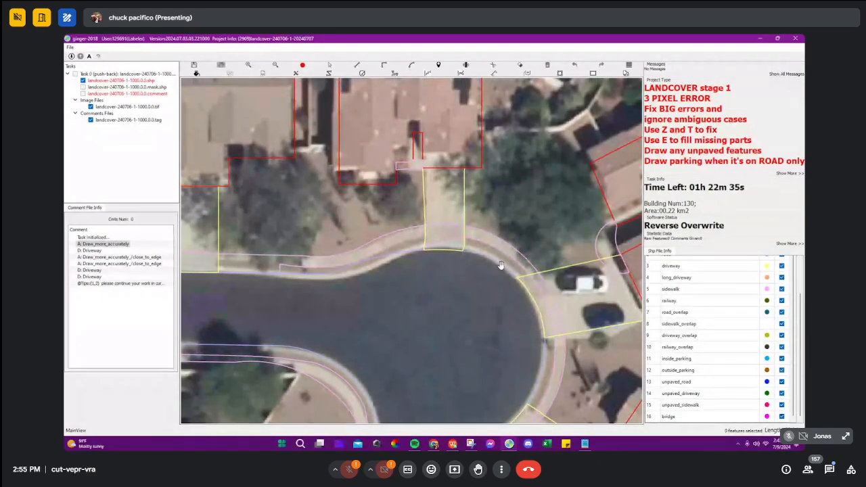
{"action": "key", "text": "f"}
{"action": "scroll", "coordinate": [501, 266], "scroll_direction": "down", "scroll_amount": 1}
{"action": "left_click_drag", "start_coordinate": [447, 286], "coordinate": [489, 272]}
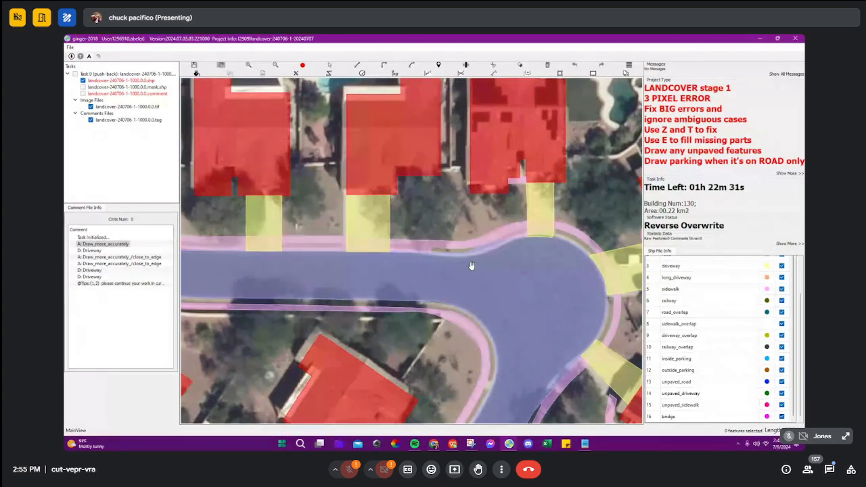
{"action": "scroll", "coordinate": [474, 267], "scroll_direction": "down", "scroll_amount": 1}
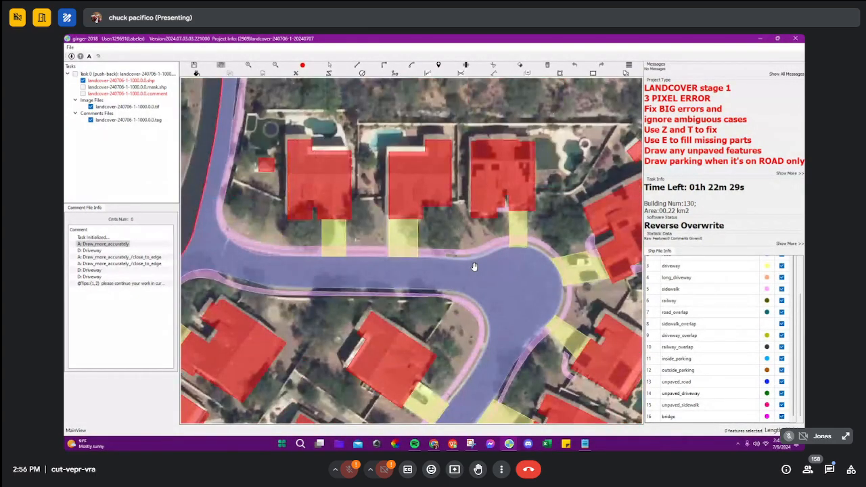
Step: Toggle the visibility of the driveway and sidewalk classes to compare them along the street, leaving only sidewalk hidden
{"action": "key", "text": "3"}
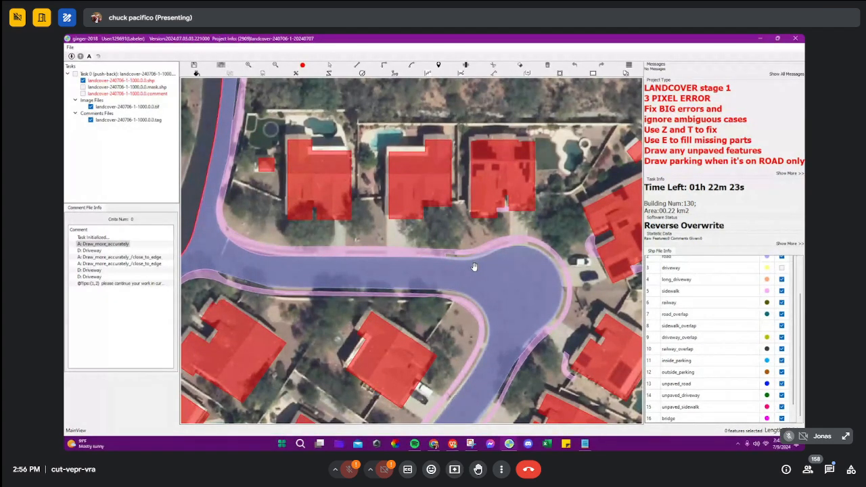
{"action": "key", "text": "3"}
{"action": "key", "text": "5"}
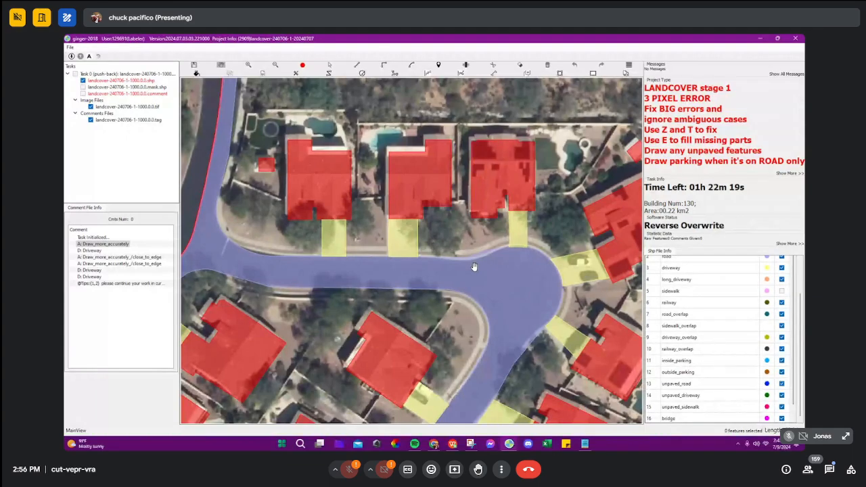
{"action": "key", "text": "3"}
{"action": "key", "text": "5"}
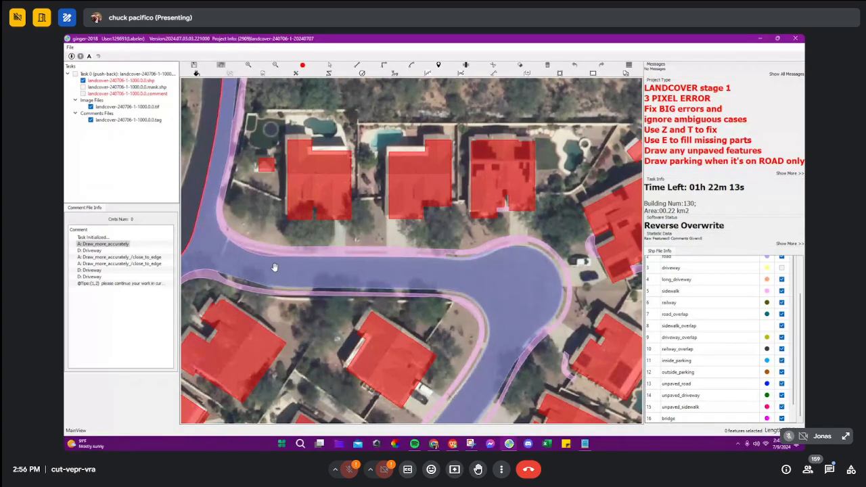
{"action": "scroll", "coordinate": [272, 271], "scroll_direction": "up", "scroll_amount": 3}
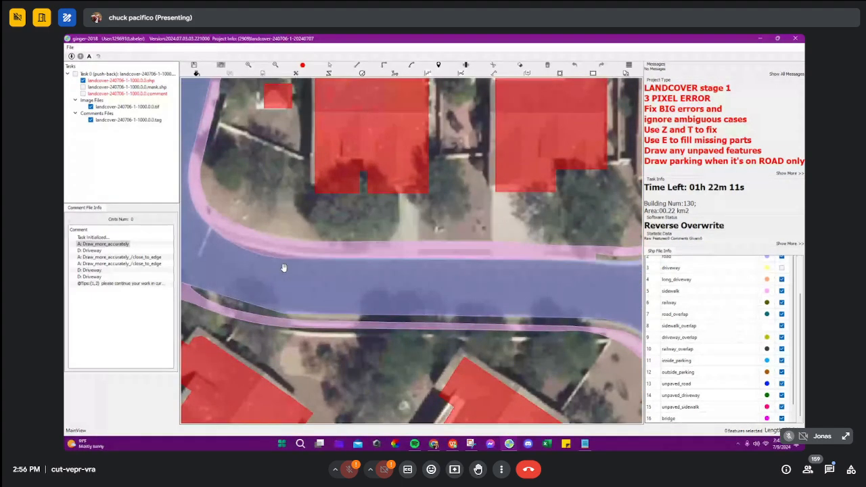
{"action": "key", "text": "3"}
{"action": "key", "text": "5"}
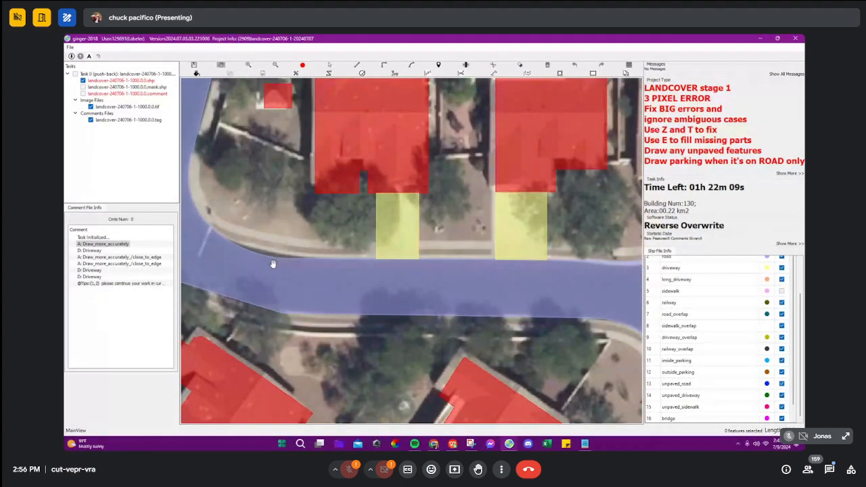
Step: Draw an arc along the curved curb on the road's upper edge and fill the missing gap as road
{"action": "scroll", "coordinate": [272, 260], "scroll_direction": "up", "scroll_amount": 1}
{"action": "left_click", "coordinate": [214, 226]}
{"action": "key", "text": "a"}
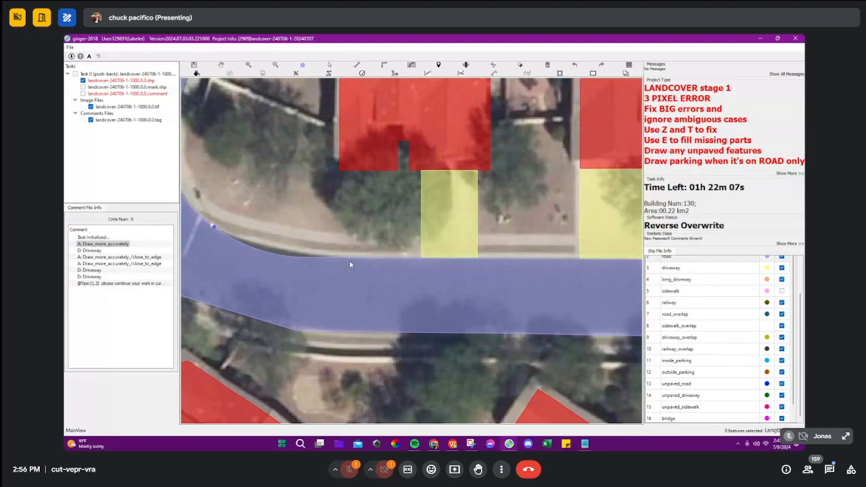
{"action": "left_click", "coordinate": [356, 258]}
{"action": "left_click", "coordinate": [287, 251]}
{"action": "key", "text": "e"}
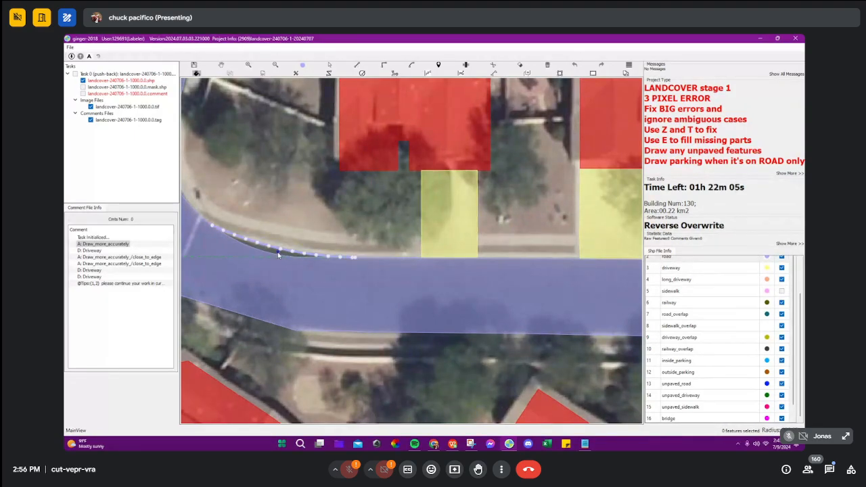
{"action": "scroll", "coordinate": [278, 254], "scroll_direction": "up", "scroll_amount": 2}
{"action": "left_click", "coordinate": [315, 260]}
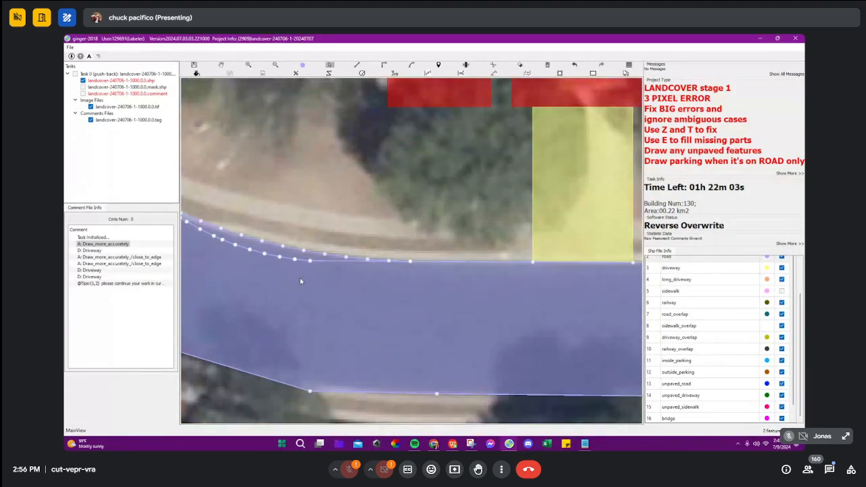
Step: Check the road's lower edge, clear the selection, and show the comment layer with the Draw_more_accurately area on bare imagery
{"action": "scroll", "coordinate": [300, 277], "scroll_direction": "down", "scroll_amount": 2}
{"action": "left_click", "coordinate": [461, 322]}
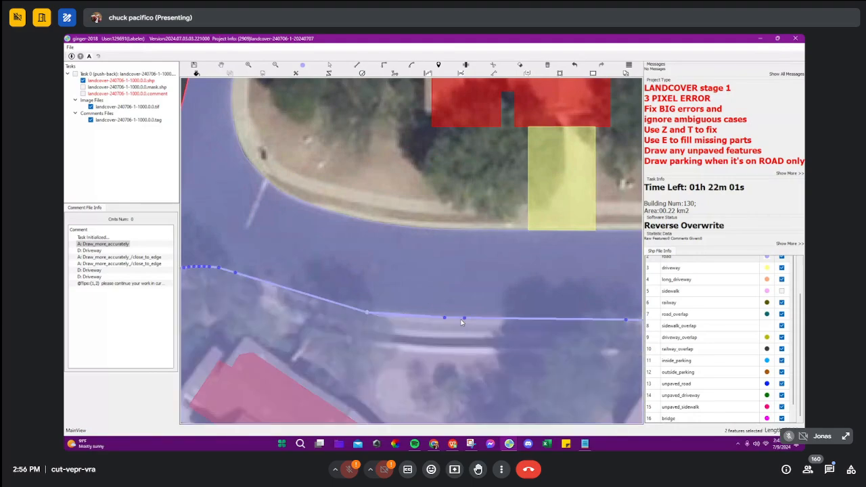
{"action": "scroll", "coordinate": [463, 322], "scroll_direction": "down", "scroll_amount": 2}
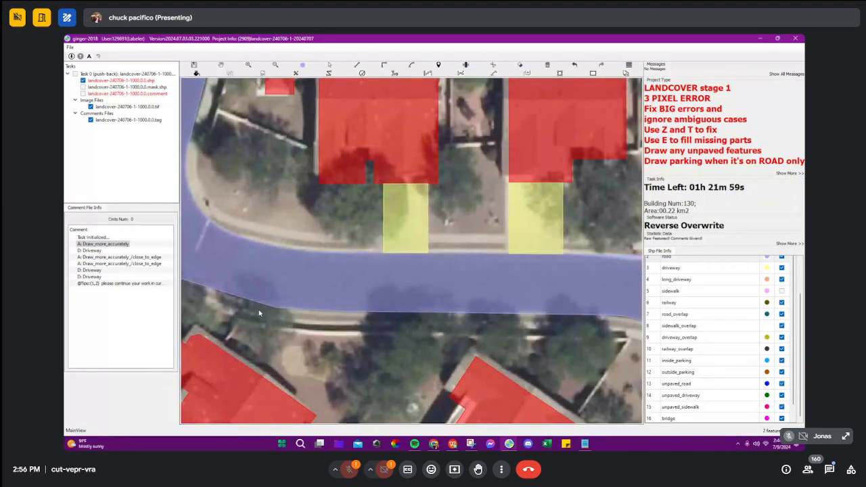
{"action": "left_click", "coordinate": [295, 314]}
{"action": "key", "text": "Escape"}
{"action": "key", "text": "Tab"}
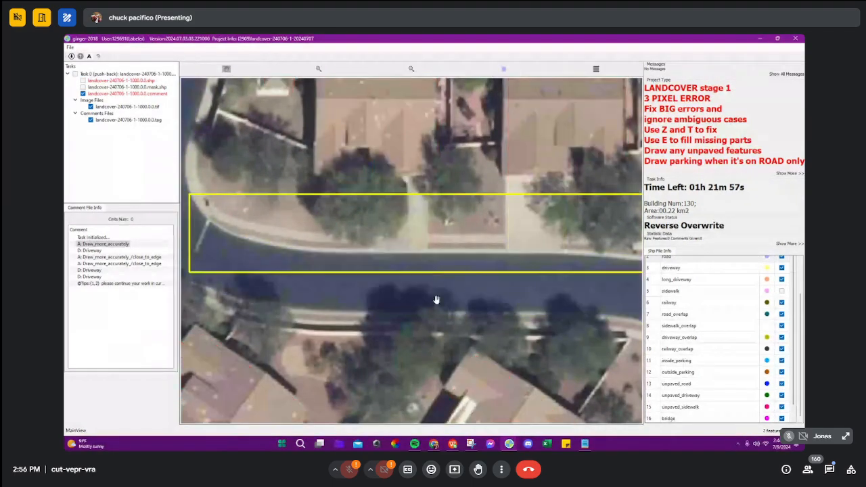
Step: Switch between the comment and label layers to check the road's upper edge along the street and around the corner
{"action": "key", "text": "Tab"}
{"action": "key", "text": "Tab"}
{"action": "scroll", "coordinate": [406, 254], "scroll_direction": "up", "scroll_amount": 1}
{"action": "key", "text": "Tab"}
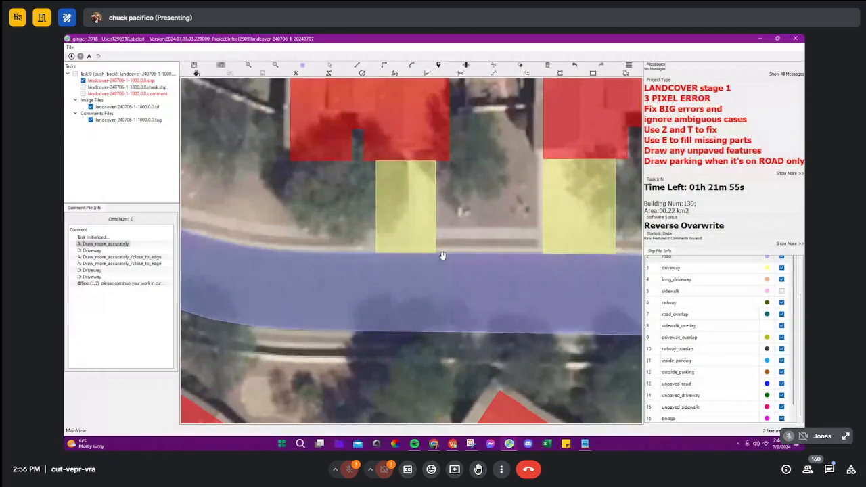
{"action": "left_click_drag", "start_coordinate": [348, 257], "coordinate": [379, 282]}
{"action": "key", "text": "Tab"}
{"action": "key", "text": "Tab"}
{"action": "scroll", "coordinate": [373, 285], "scroll_direction": "down", "scroll_amount": 1}
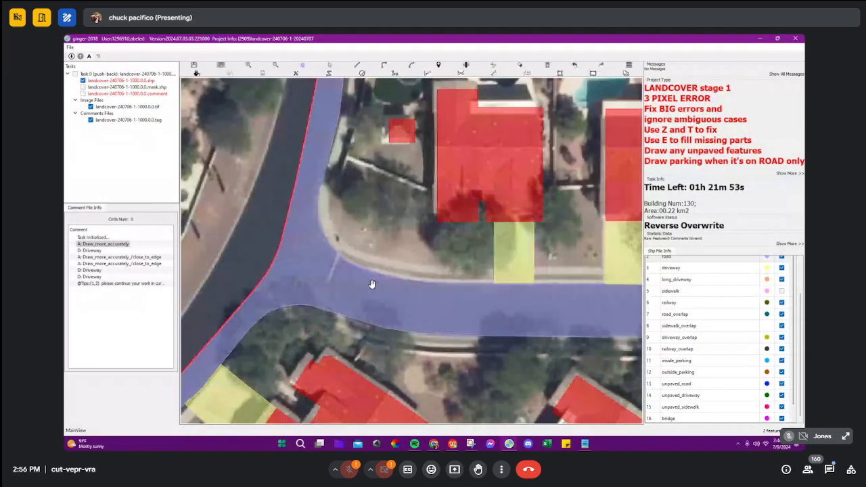
Step: Try to extend the road to its upper curb by tracing an outline from the corner past the two driveways and closing it inside the road
{"action": "left_click", "coordinate": [356, 262]}
{"action": "scroll", "coordinate": [356, 262], "scroll_direction": "up", "scroll_amount": 2}
{"action": "key", "text": "e"}
{"action": "left_click", "coordinate": [364, 270]}
{"action": "left_click_drag", "start_coordinate": [504, 292], "coordinate": [443, 291]}
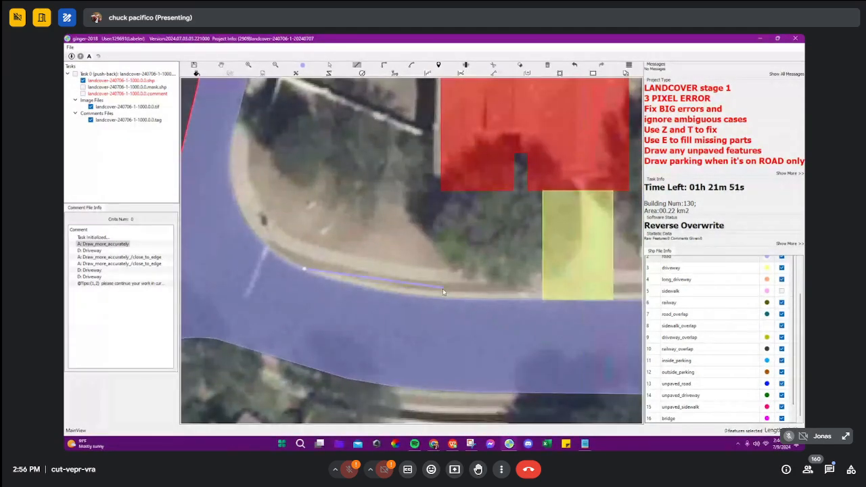
{"action": "left_click", "coordinate": [420, 291]}
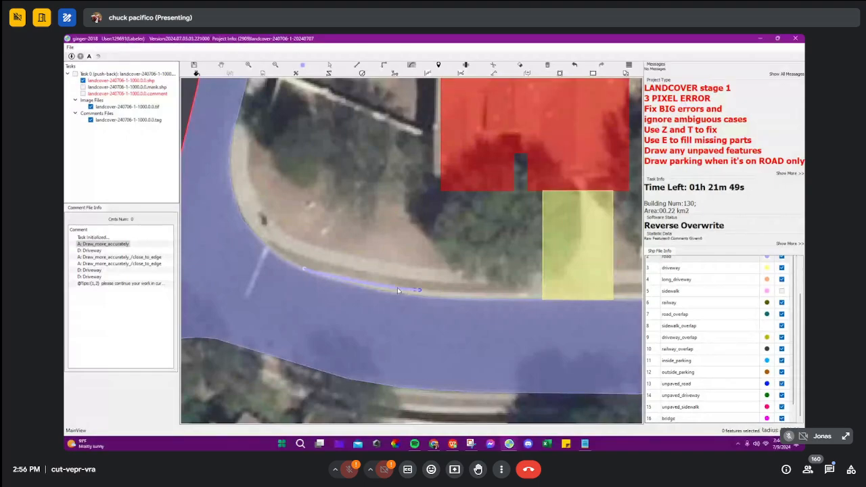
{"action": "left_click", "coordinate": [392, 285]}
{"action": "left_click_drag", "start_coordinate": [538, 302], "coordinate": [340, 295]}
{"action": "left_click", "coordinate": [477, 291]}
{"action": "left_click", "coordinate": [493, 297]}
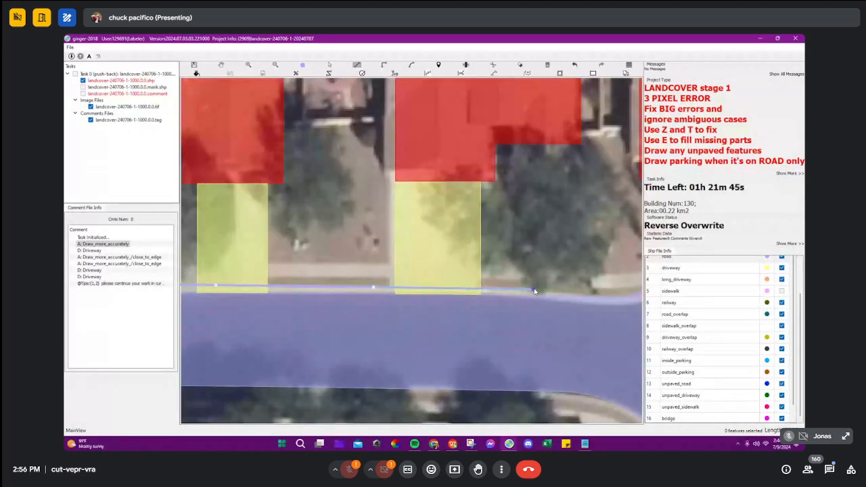
{"action": "left_click", "coordinate": [532, 293]}
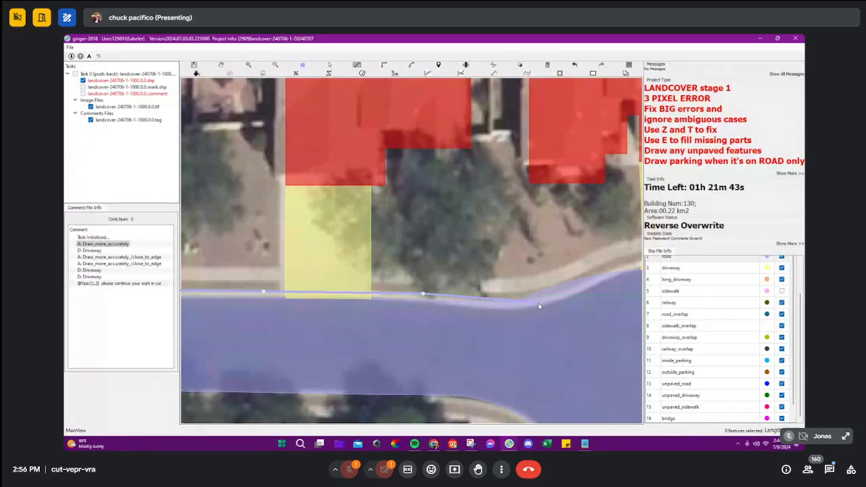
{"action": "scroll", "coordinate": [408, 311], "scroll_direction": "up", "scroll_amount": 2}
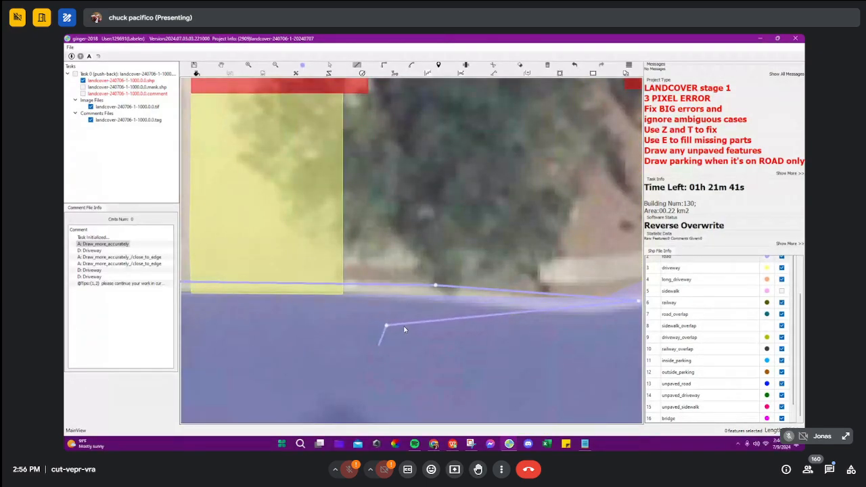
{"action": "scroll", "coordinate": [406, 327], "scroll_direction": "down", "scroll_amount": 4}
{"action": "scroll", "coordinate": [328, 302], "scroll_direction": "up", "scroll_amount": 3}
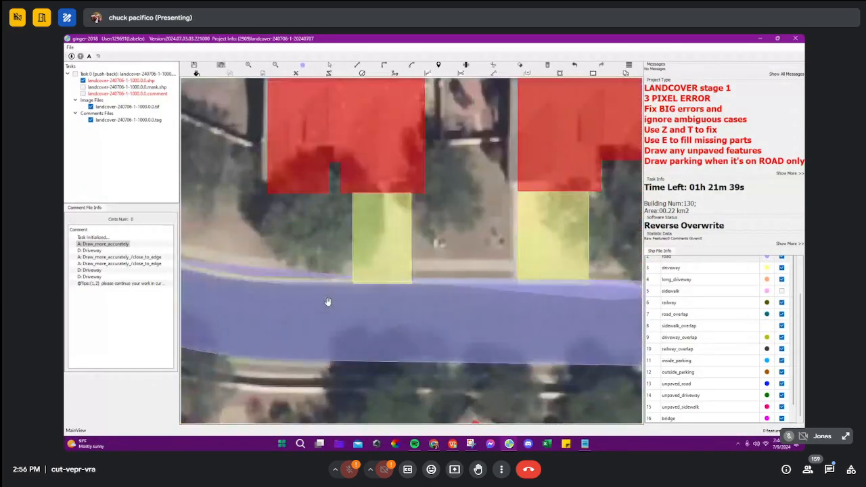
Step: Trace the road's upper curb from the corner with an arc and continue the line past both driveways toward the cul-de-sac
{"action": "left_click_drag", "start_coordinate": [263, 284], "coordinate": [337, 290]}
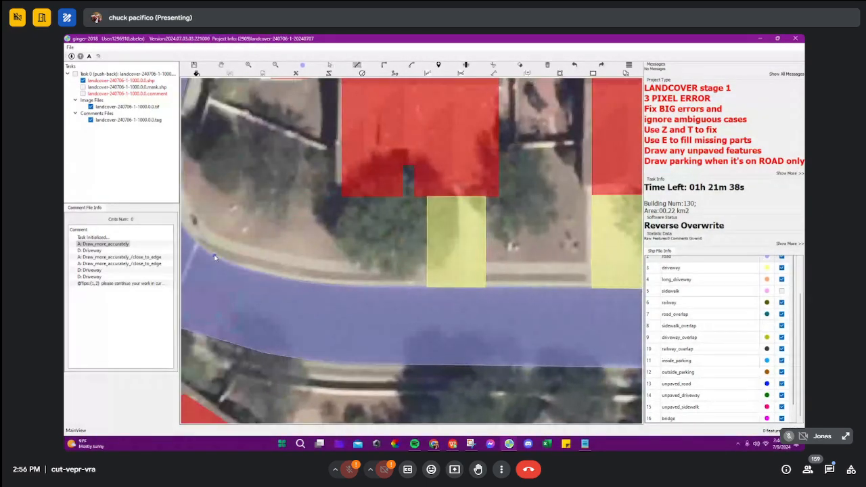
{"action": "left_click", "coordinate": [377, 277]}
{"action": "left_click", "coordinate": [333, 279]}
{"action": "left_click_drag", "start_coordinate": [437, 277], "coordinate": [255, 267]}
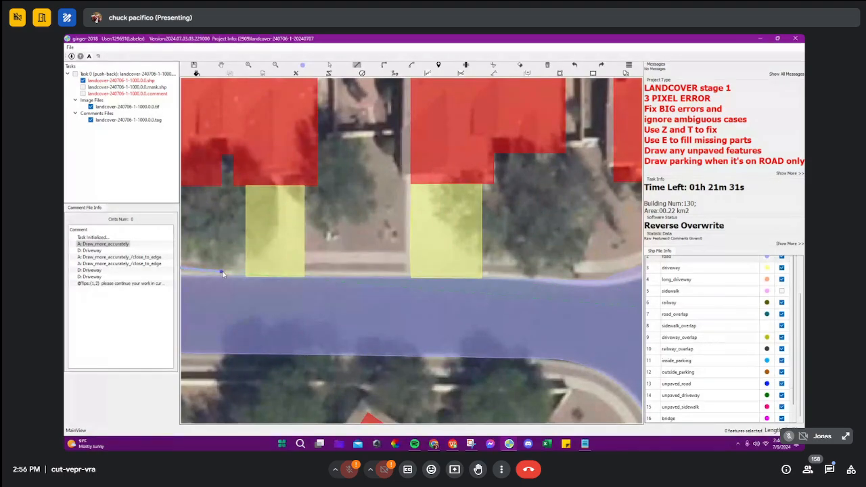
{"action": "left_click_drag", "start_coordinate": [231, 273], "coordinate": [603, 254]}
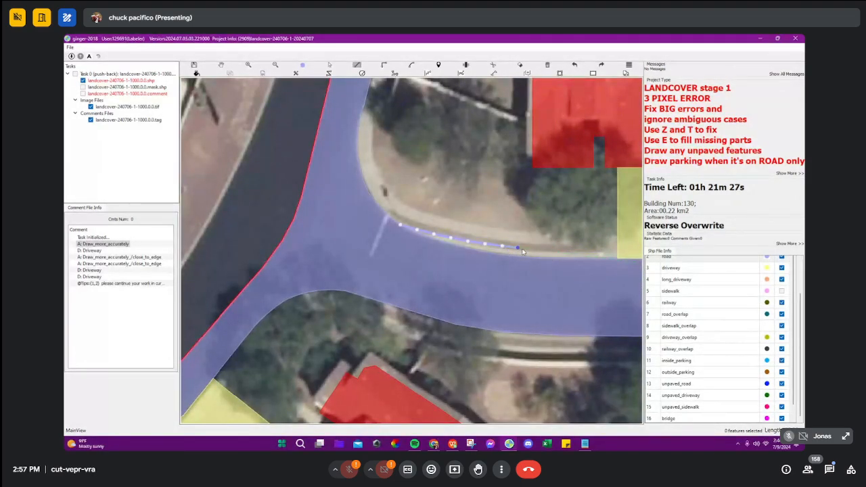
{"action": "left_click", "coordinate": [521, 250]}
{"action": "left_click", "coordinate": [587, 253]}
{"action": "left_click_drag", "start_coordinate": [589, 254], "coordinate": [312, 268]}
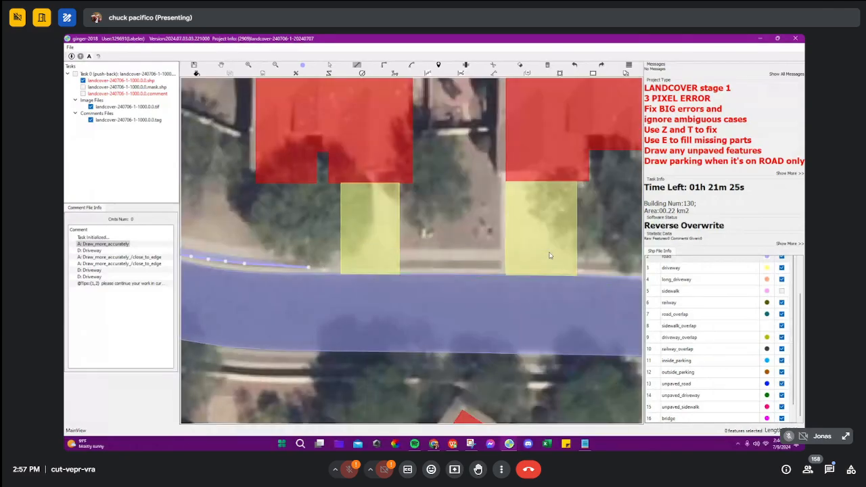
{"action": "left_click", "coordinate": [553, 270]}
{"action": "left_click_drag", "start_coordinate": [583, 270], "coordinate": [475, 264]}
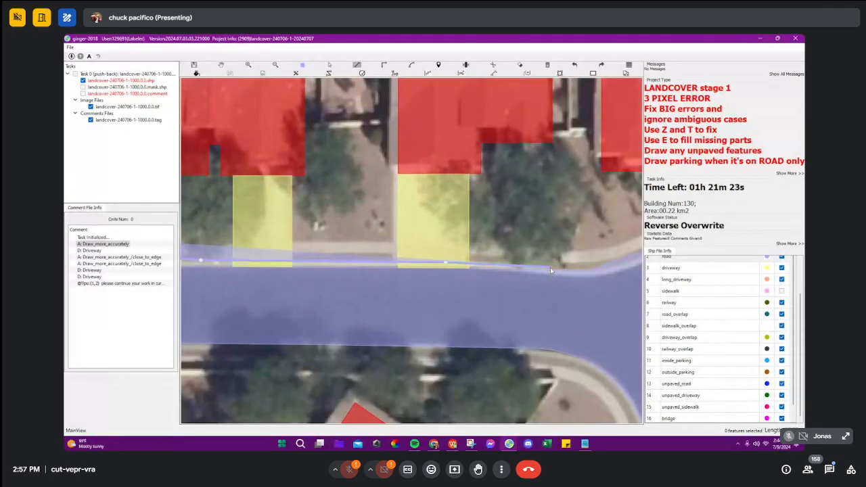
{"action": "left_click", "coordinate": [551, 265]}
Step: Close the traced outline back through the road to the corner and add the enclosed curb strip to the road
{"action": "left_click", "coordinate": [589, 288]}
{"action": "left_click_drag", "start_coordinate": [312, 296], "coordinate": [522, 290]}
{"action": "left_click", "coordinate": [485, 288]}
{"action": "left_click_drag", "start_coordinate": [307, 281], "coordinate": [532, 289]}
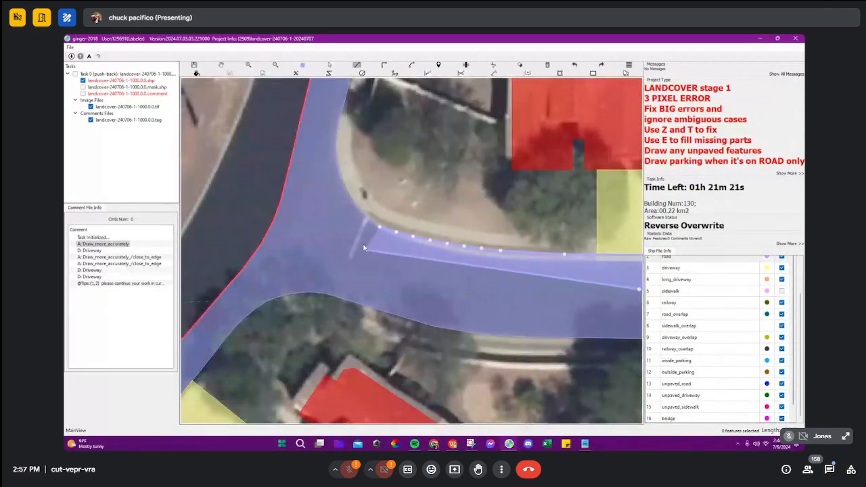
{"action": "double_click", "coordinate": [366, 242]}
{"action": "key", "text": "s"}
{"action": "left_click_drag", "start_coordinate": [482, 265], "coordinate": [500, 249]}
{"action": "left_click_drag", "start_coordinate": [543, 273], "coordinate": [430, 273]}
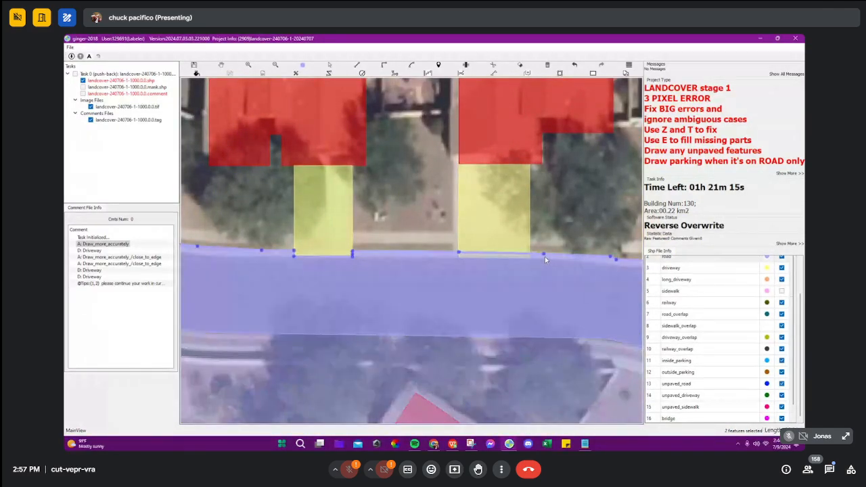
Step: Delete the first driveway beside the corner and redraw it from the building down to the new road edge
{"action": "left_click", "coordinate": [304, 215]}
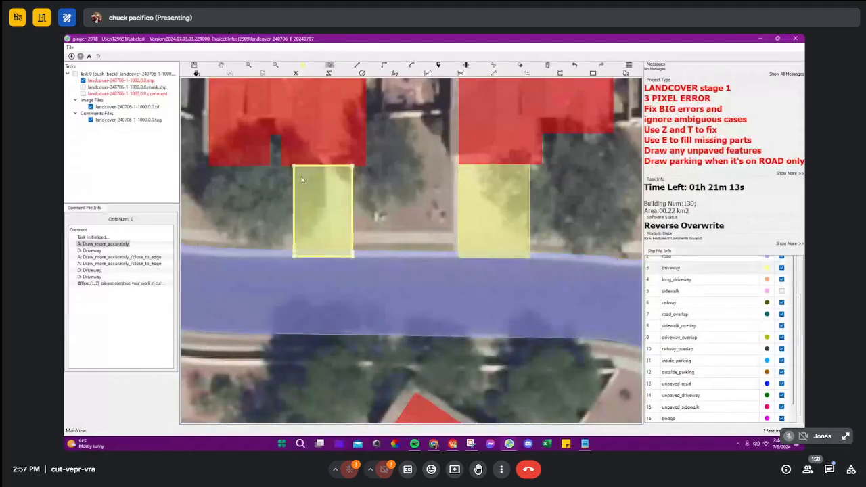
{"action": "key", "text": "Delete"}
{"action": "key", "text": "d"}
{"action": "left_click", "coordinate": [292, 158]}
{"action": "left_click", "coordinate": [291, 263]}
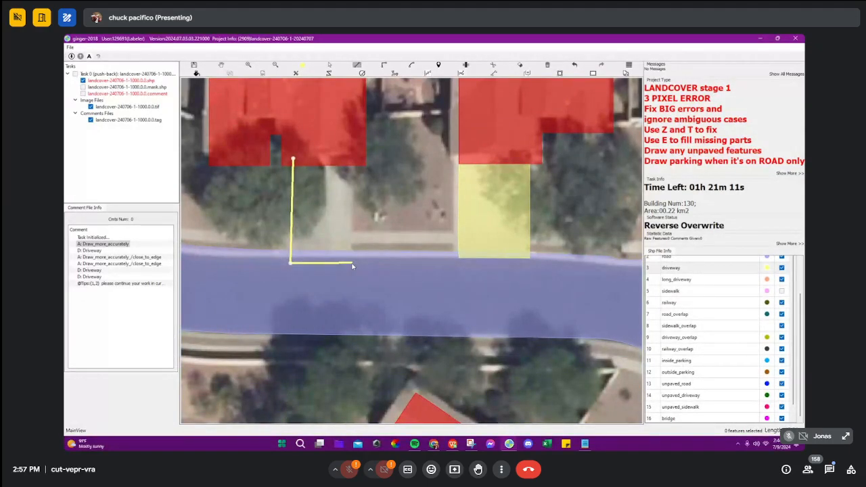
{"action": "left_click", "coordinate": [353, 261]}
Step: Delete the neighbouring driveway, outline a replacement from the building past the road edge, and undo that outline
{"action": "left_click", "coordinate": [496, 206]}
{"action": "key", "text": "Delete"}
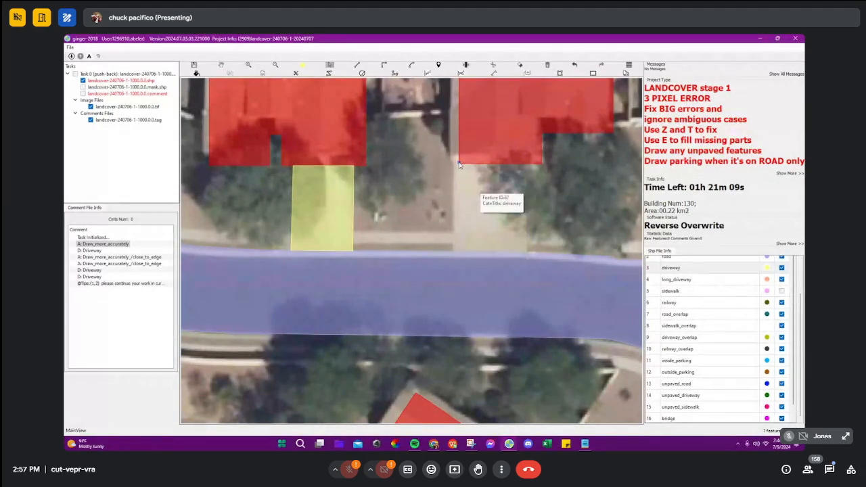
{"action": "key", "text": "d"}
{"action": "left_click", "coordinate": [460, 162]}
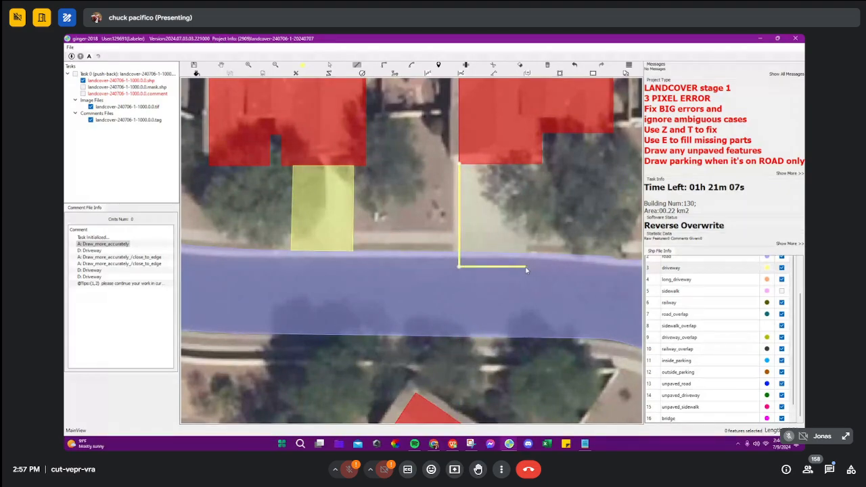
{"action": "left_click", "coordinate": [525, 267]}
{"action": "left_click", "coordinate": [524, 144]}
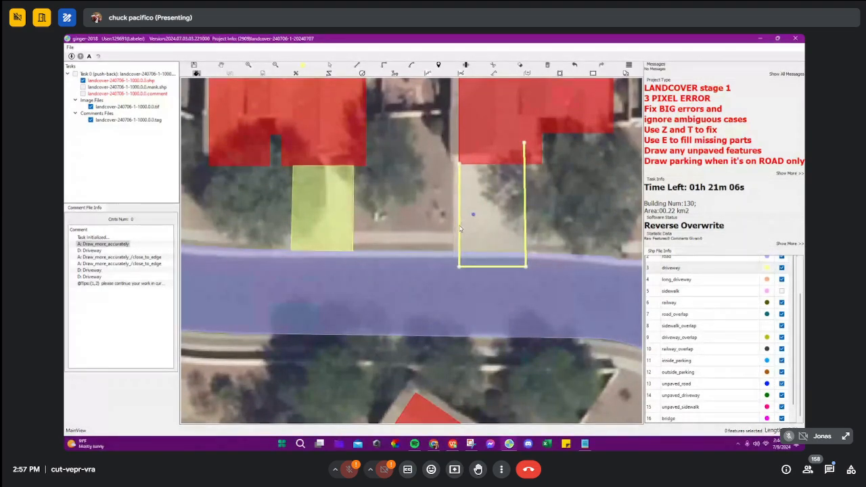
{"action": "scroll", "coordinate": [339, 248], "scroll_direction": "up", "scroll_amount": 4}
{"action": "scroll", "coordinate": [446, 267], "scroll_direction": "down", "scroll_amount": 4}
{"action": "key", "text": "ctrl+z"}
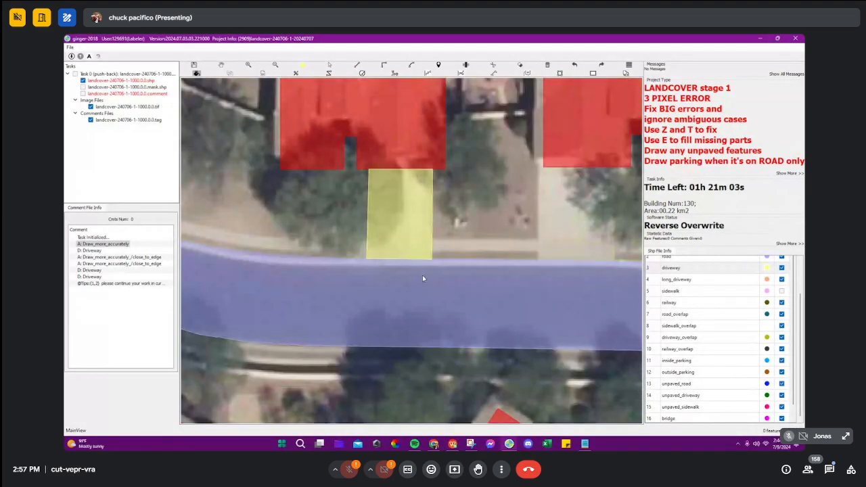
Step: Select the road and examine how its upper edge meets the redrawn driveway and the curb along the street
{"action": "scroll", "coordinate": [423, 278], "scroll_direction": "up", "scroll_amount": 5}
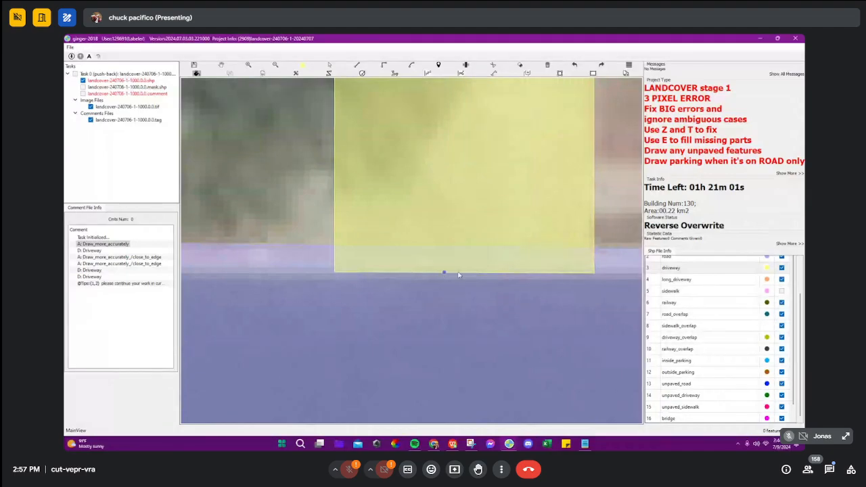
{"action": "scroll", "coordinate": [534, 271], "scroll_direction": "down", "scroll_amount": 3}
{"action": "left_click", "coordinate": [526, 286]}
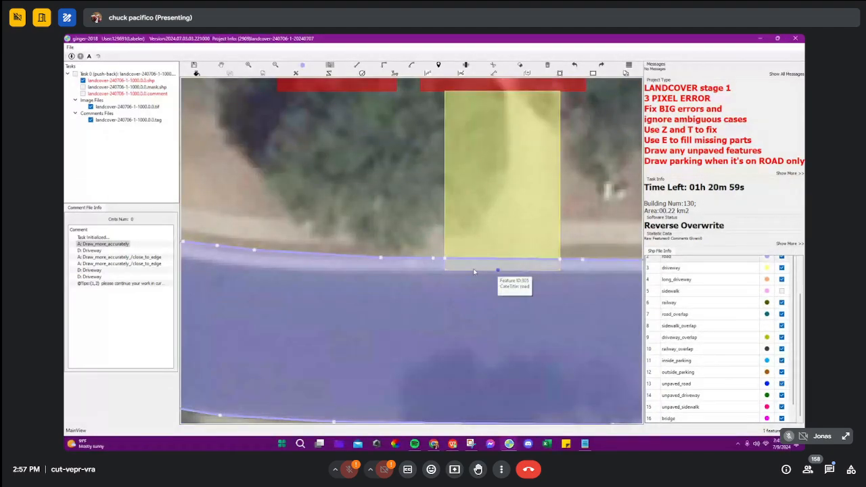
{"action": "scroll", "coordinate": [454, 269], "scroll_direction": "up", "scroll_amount": 2}
{"action": "scroll", "coordinate": [469, 278], "scroll_direction": "down", "scroll_amount": 2}
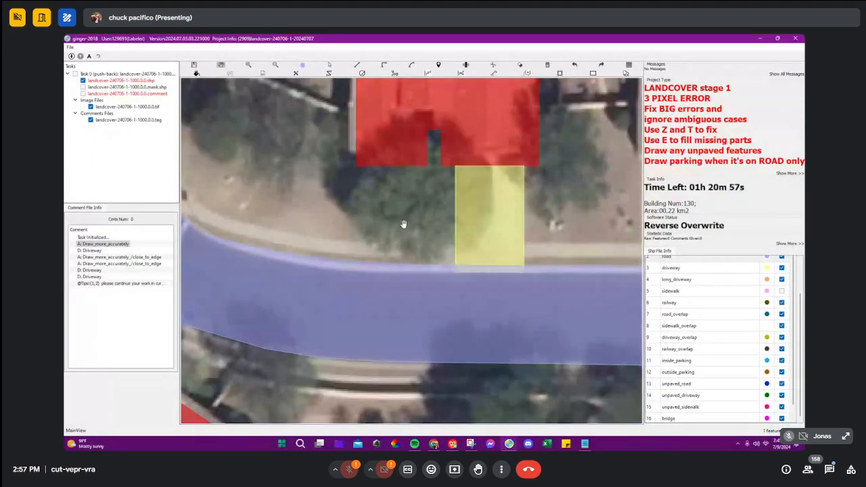
{"action": "scroll", "coordinate": [444, 240], "scroll_direction": "down", "scroll_amount": 3}
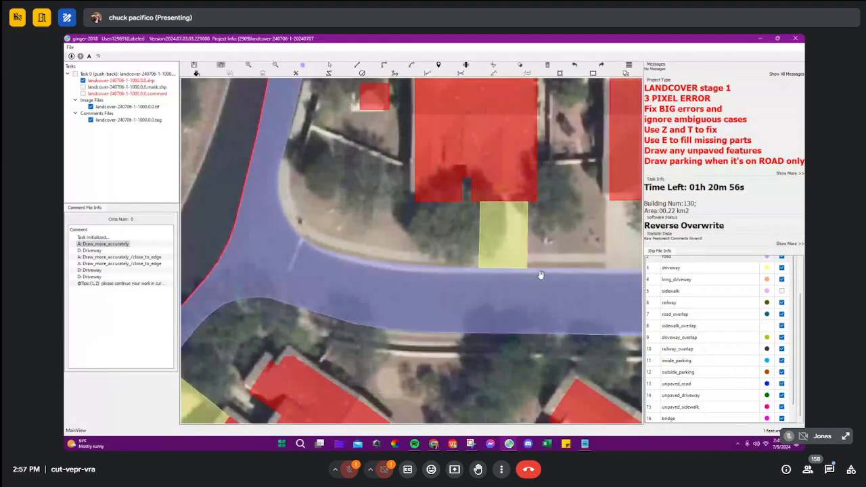
{"action": "key", "text": "e"}
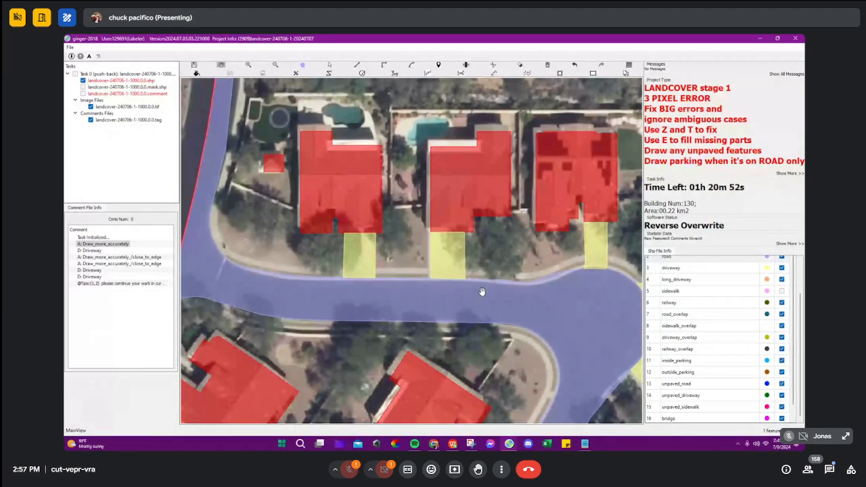
{"action": "scroll", "coordinate": [492, 288], "scroll_direction": "up", "scroll_amount": 2}
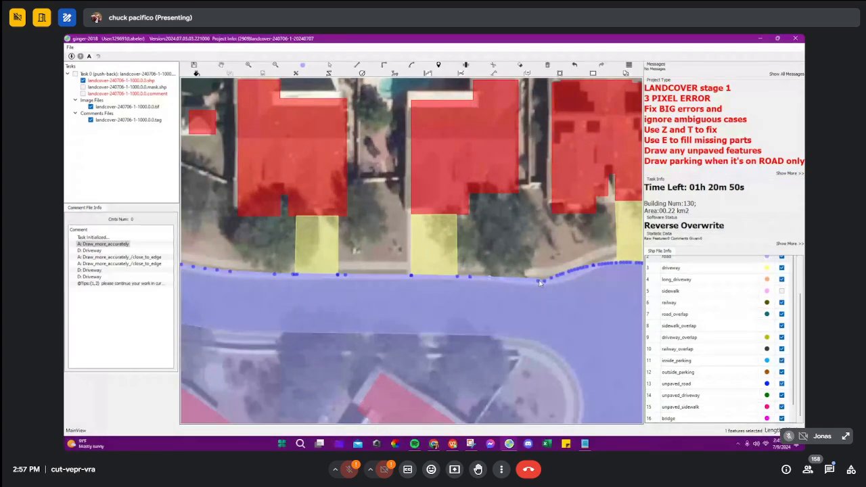
{"action": "scroll", "coordinate": [416, 304], "scroll_direction": "down", "scroll_amount": 2}
Step: Hide the driveway class, show the sidewalk class, and compare the sidewalk with the commented area on bare imagery
{"action": "key", "text": "3"}
{"action": "key", "text": "5"}
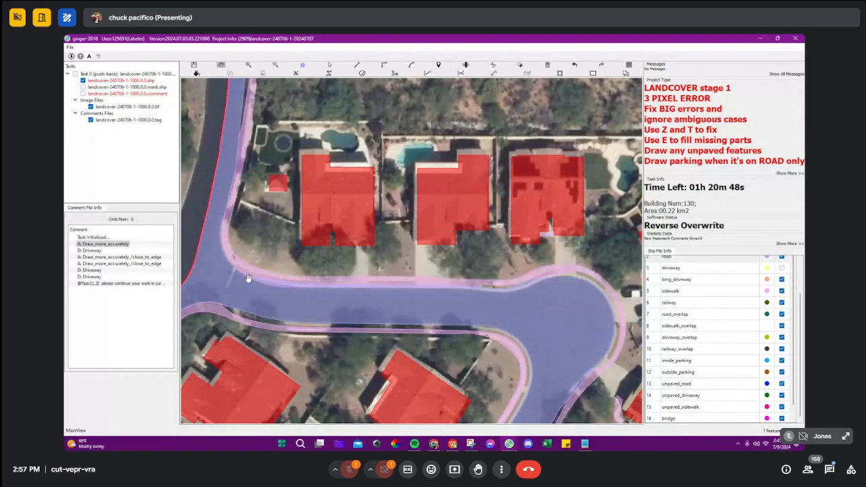
{"action": "scroll", "coordinate": [237, 275], "scroll_direction": "up", "scroll_amount": 2}
{"action": "key", "text": "Tab"}
{"action": "key", "text": "Tab"}
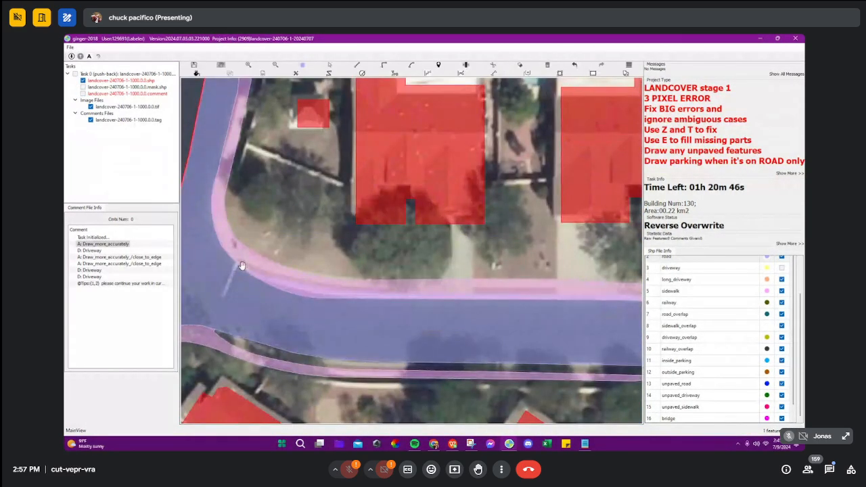
{"action": "left_click_drag", "start_coordinate": [505, 284], "coordinate": [463, 240]}
{"action": "key", "text": "Tab"}
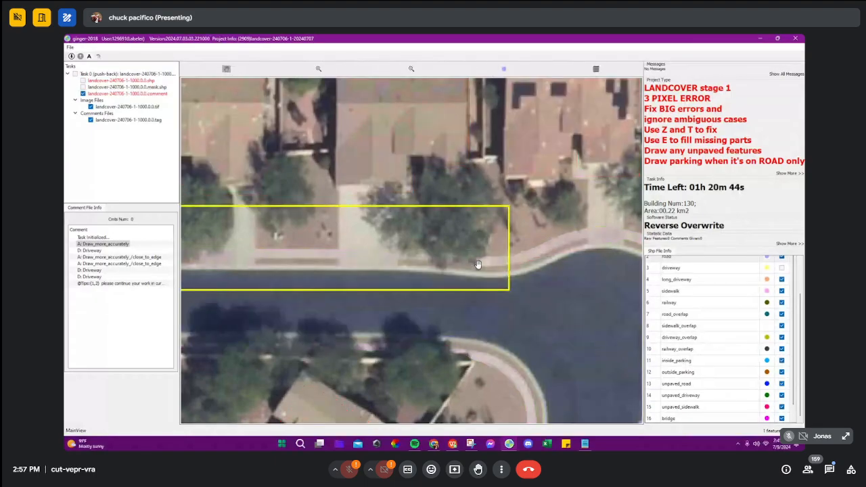
{"action": "key", "text": "Tab"}
Step: Redraw the sidewalk's street-side edge along the upper side of the street, from the cul-de-sac bend to the corner
{"action": "scroll", "coordinate": [454, 266], "scroll_direction": "up", "scroll_amount": 3}
{"action": "left_click", "coordinate": [453, 261]}
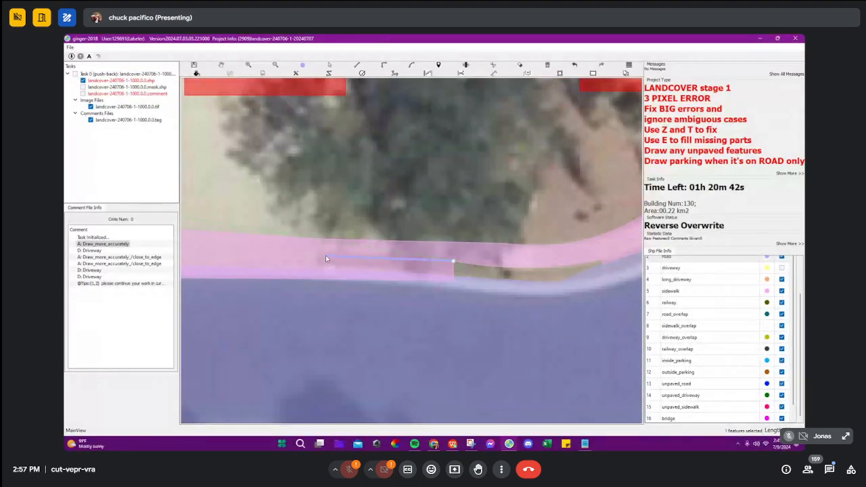
{"action": "left_click", "coordinate": [320, 254]}
{"action": "left_click_drag", "start_coordinate": [321, 254], "coordinate": [589, 248]}
{"action": "left_click", "coordinate": [406, 243]}
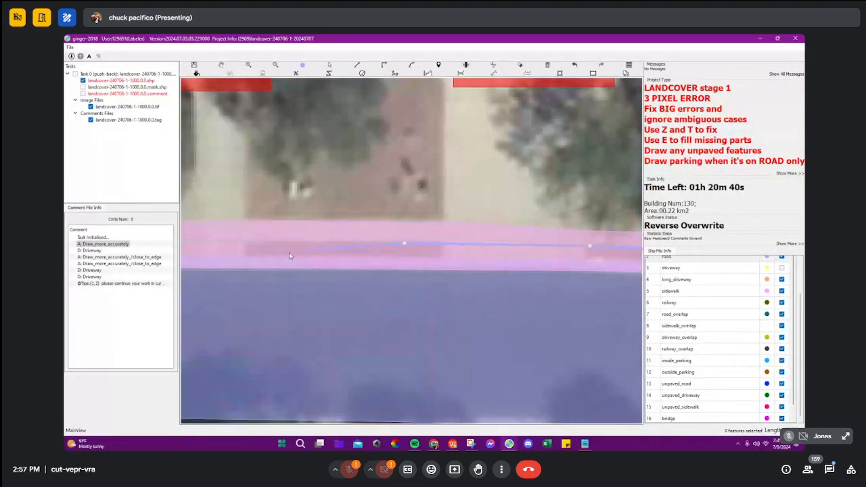
{"action": "left_click_drag", "start_coordinate": [289, 252], "coordinate": [598, 249]}
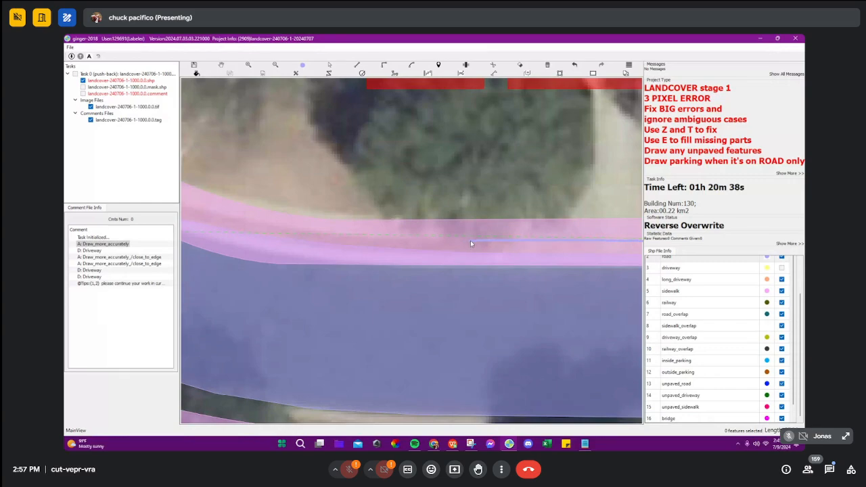
{"action": "left_click_drag", "start_coordinate": [473, 239], "coordinate": [506, 251]}
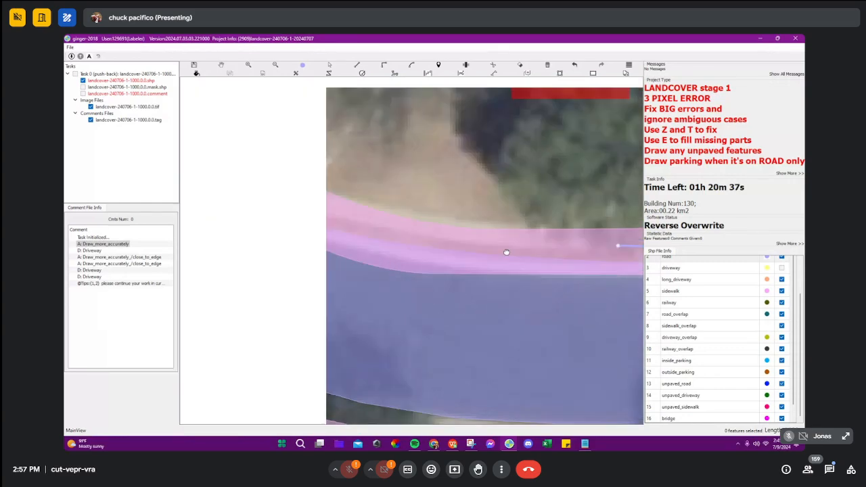
{"action": "left_click", "coordinate": [420, 233]}
{"action": "left_click_drag", "start_coordinate": [302, 209], "coordinate": [402, 238]}
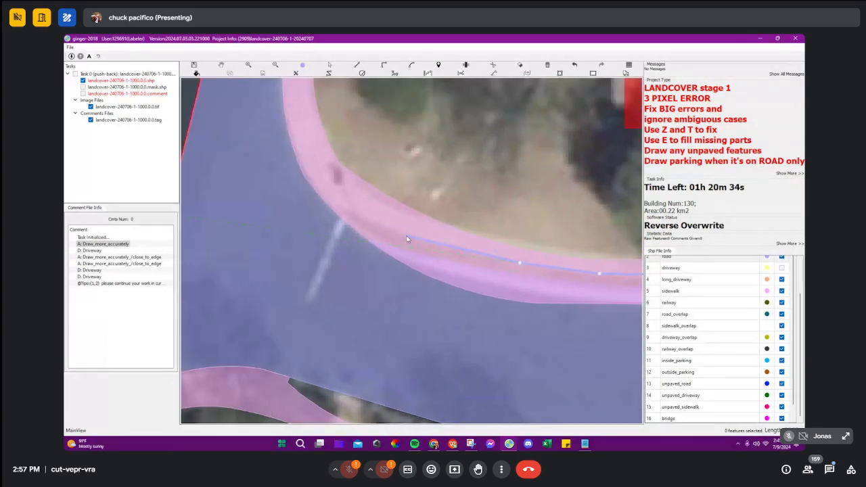
{"action": "left_click", "coordinate": [345, 208]}
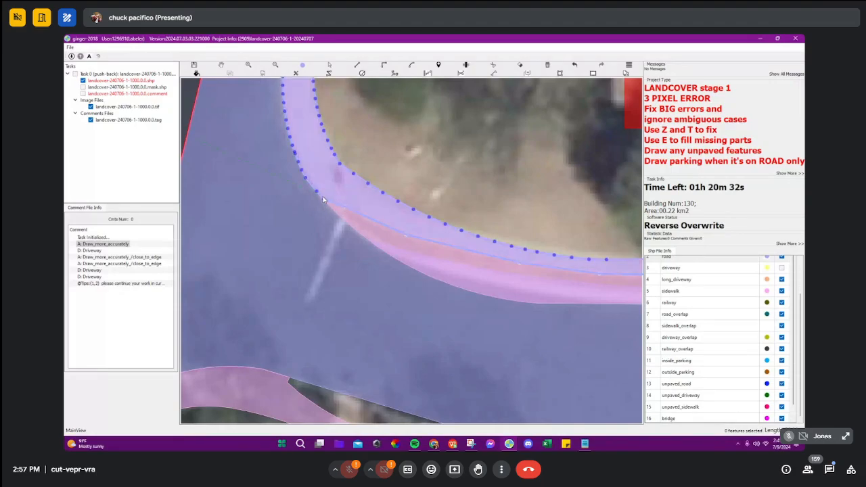
{"action": "right_click", "coordinate": [318, 193]}
{"action": "scroll", "coordinate": [383, 224], "scroll_direction": "down", "scroll_amount": 3}
{"action": "key", "text": "space"}
{"action": "key", "text": "space"}
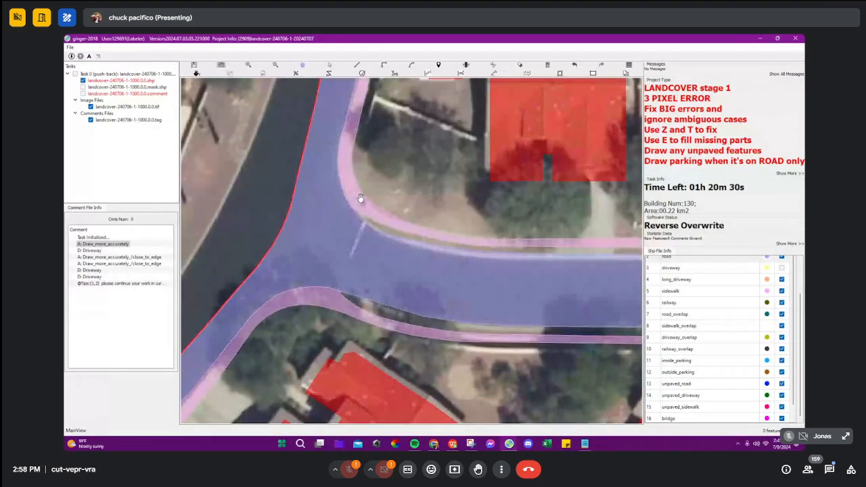
Step: Redraw the same sidewalk's yard-side edge from the street corner along the houses to match the pavement on the bare imagery
{"action": "scroll", "coordinate": [363, 199], "scroll_direction": "up", "scroll_amount": 3}
{"action": "left_click_drag", "start_coordinate": [363, 199], "coordinate": [317, 212]}
{"action": "left_click", "coordinate": [318, 208]}
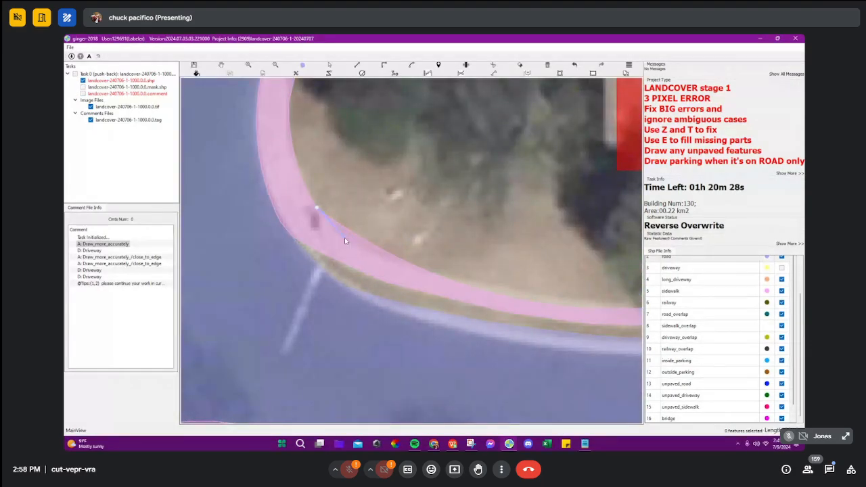
{"action": "key", "text": "space"}
{"action": "left_click", "coordinate": [332, 235]}
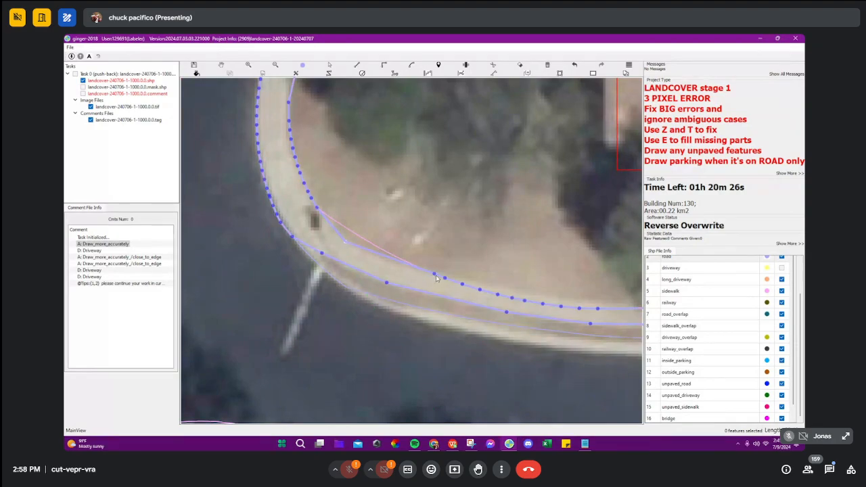
{"action": "left_click", "coordinate": [391, 261]}
{"action": "left_click_drag", "start_coordinate": [580, 293], "coordinate": [501, 274]}
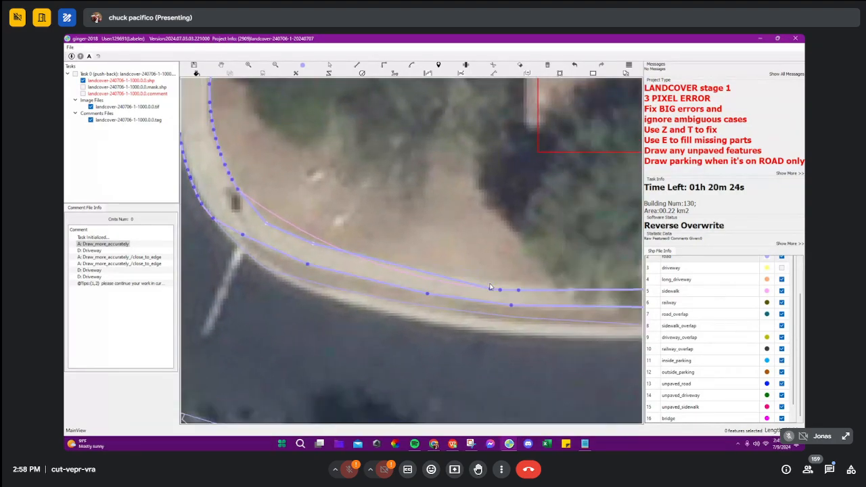
{"action": "left_click", "coordinate": [485, 281]}
{"action": "left_click_drag", "start_coordinate": [556, 285], "coordinate": [415, 285]}
{"action": "left_click", "coordinate": [573, 291]}
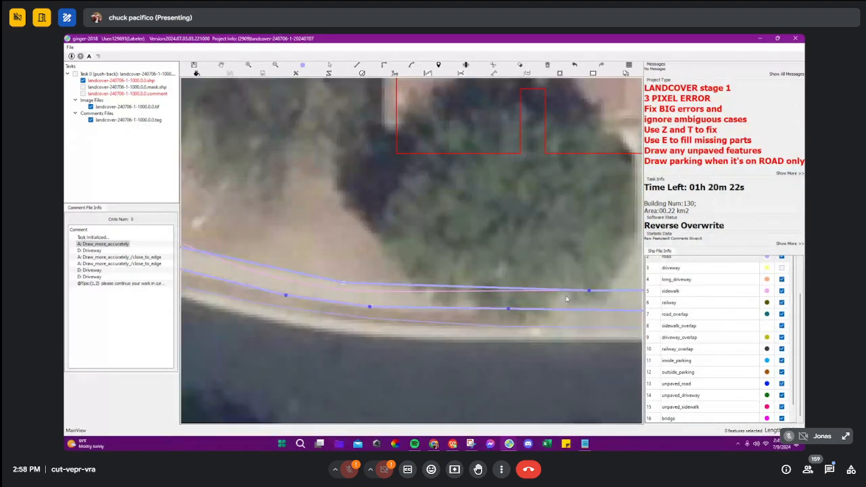
{"action": "left_click_drag", "start_coordinate": [614, 305], "coordinate": [476, 293]}
{"action": "scroll", "coordinate": [472, 291], "scroll_direction": "down", "scroll_amount": 4}
{"action": "left_click_drag", "start_coordinate": [606, 290], "coordinate": [460, 290]}
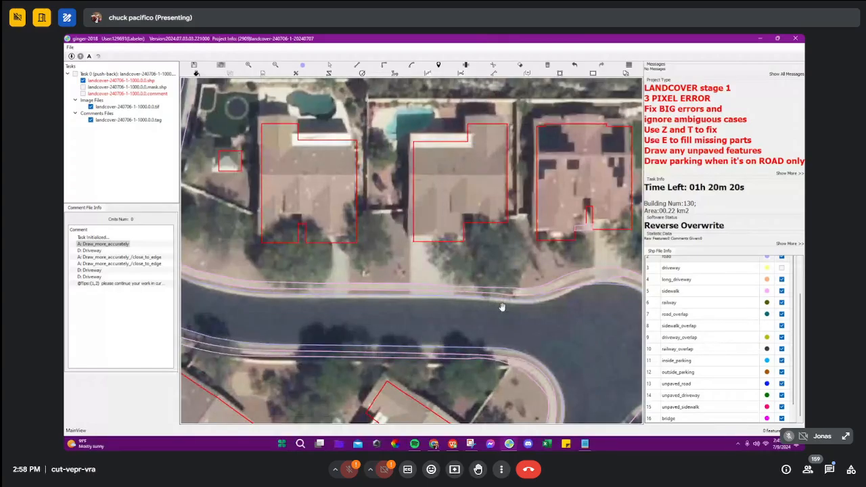
Step: Show the driveway class and filled features, and examine the corrected sidewalk, road and driveways along the street
{"action": "key", "text": "3"}
{"action": "key", "text": "3"}
{"action": "key", "text": "3"}
{"action": "key", "text": "f"}
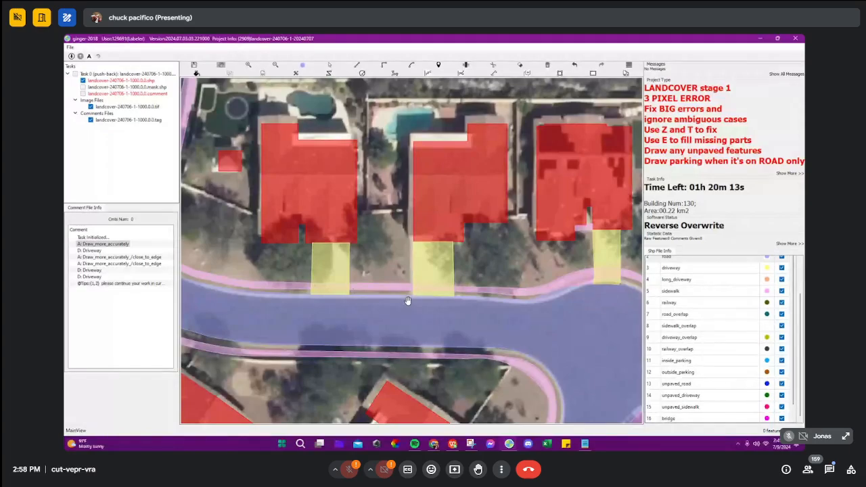
{"action": "left_click_drag", "start_coordinate": [431, 293], "coordinate": [555, 275]}
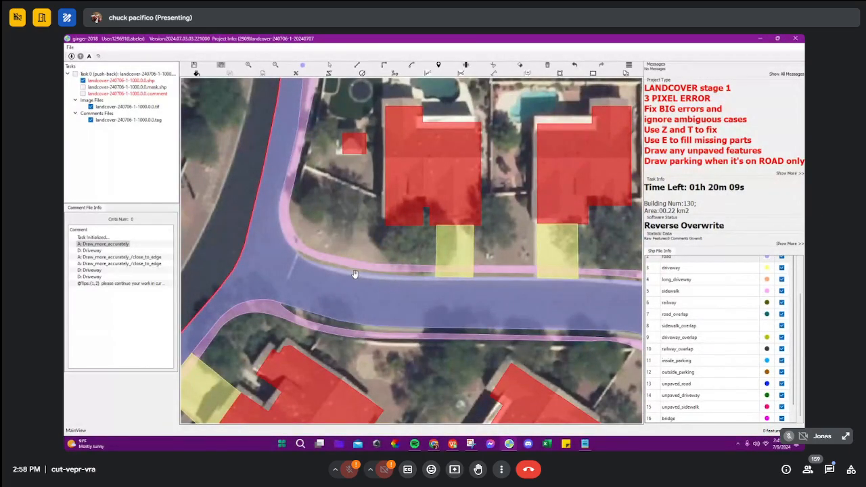
{"action": "left_click_drag", "start_coordinate": [427, 311], "coordinate": [364, 240]}
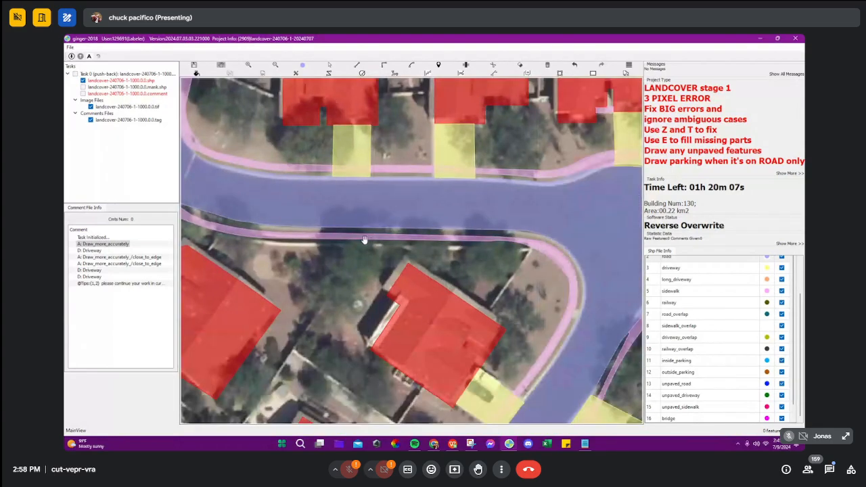
{"action": "left_click_drag", "start_coordinate": [520, 230], "coordinate": [368, 214]}
{"action": "scroll", "coordinate": [436, 169], "scroll_direction": "up", "scroll_amount": 2}
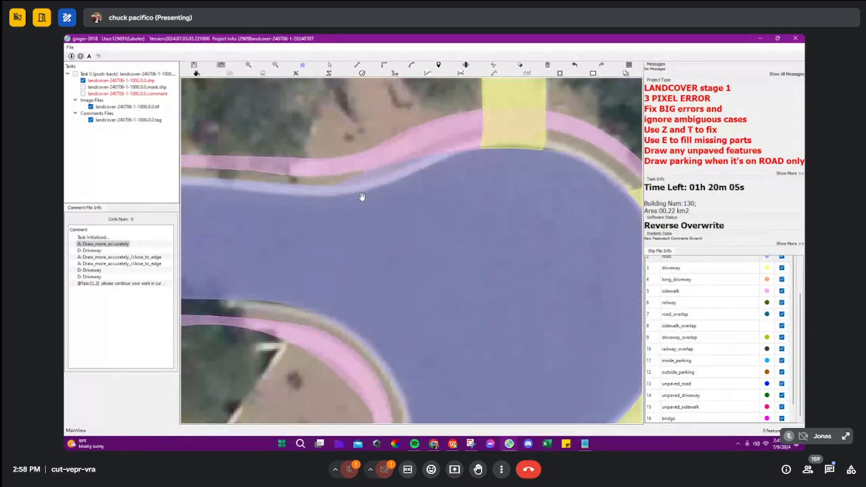
{"action": "scroll", "coordinate": [527, 164], "scroll_direction": "down", "scroll_amount": 4}
Step: Hide the driveway class and redraw the sidewalk's street-side edge along the cul-de-sac's upper bend
{"action": "key", "text": "3"}
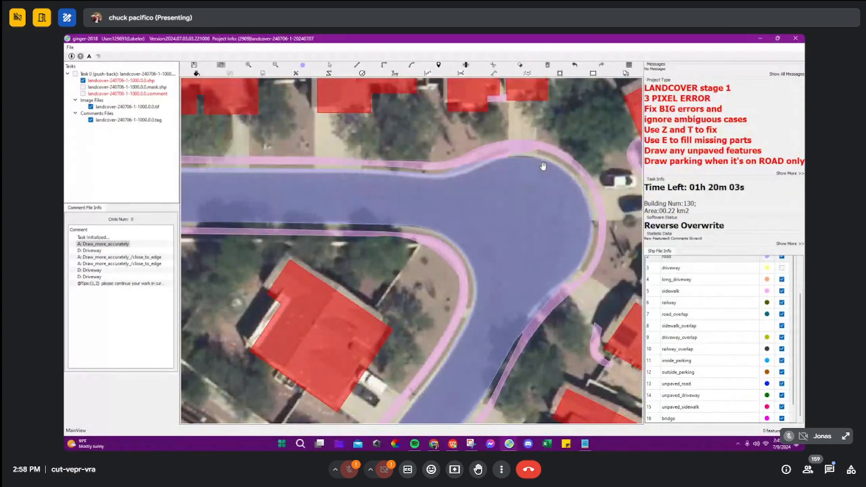
{"action": "scroll", "coordinate": [542, 167], "scroll_direction": "up", "scroll_amount": 3}
{"action": "key", "text": "Escape"}
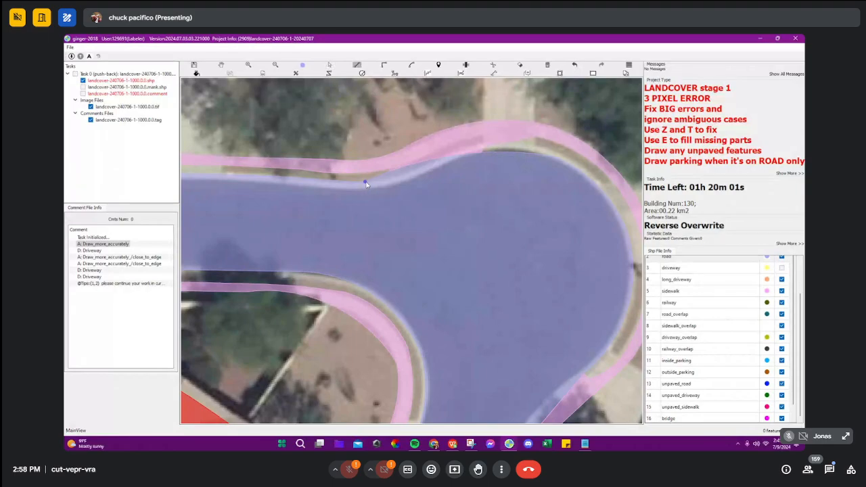
{"action": "key", "text": "Tab"}
{"action": "key", "text": "Tab"}
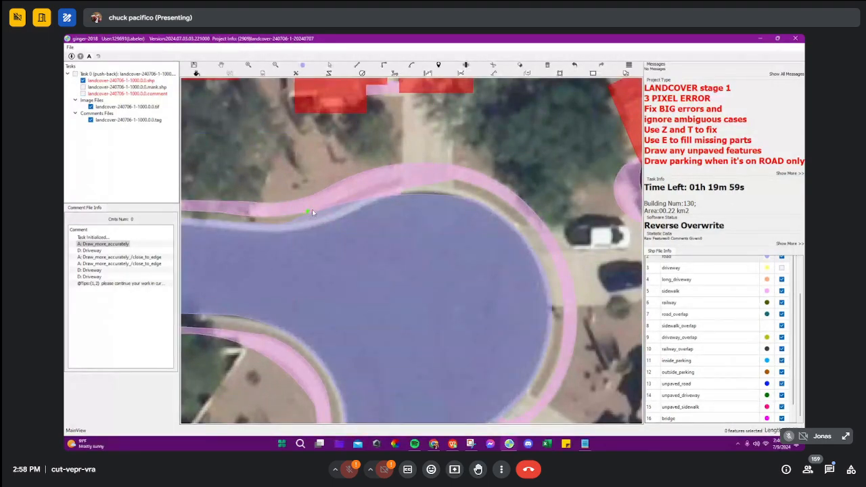
{"action": "scroll", "coordinate": [372, 190], "scroll_direction": "up", "scroll_amount": 2}
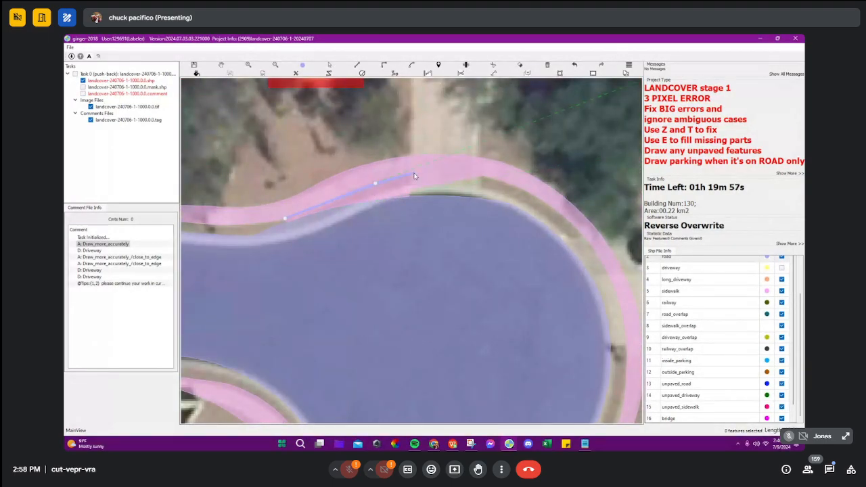
{"action": "left_click", "coordinate": [491, 178]}
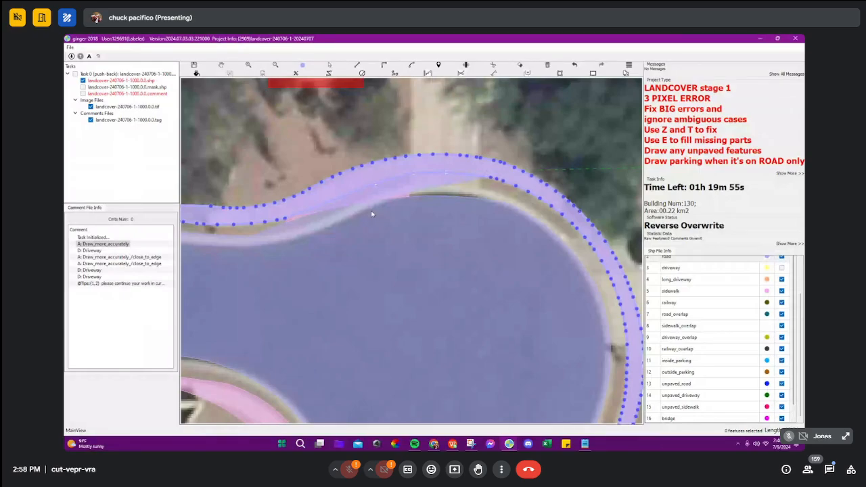
Step: Reshape the road edge to follow the curb through the bend where the street enters the cul-de-sac
{"action": "scroll", "coordinate": [371, 214], "scroll_direction": "down", "scroll_amount": 2}
{"action": "key", "text": "Escape"}
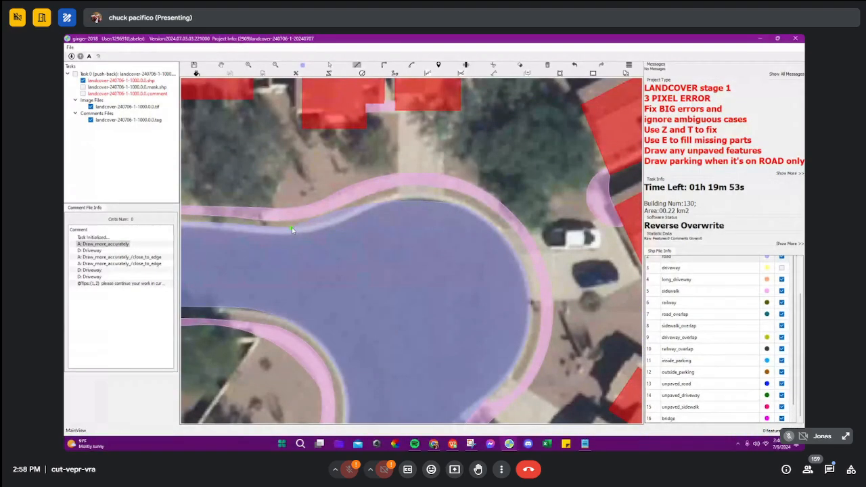
{"action": "scroll", "coordinate": [368, 210], "scroll_direction": "up", "scroll_amount": 2}
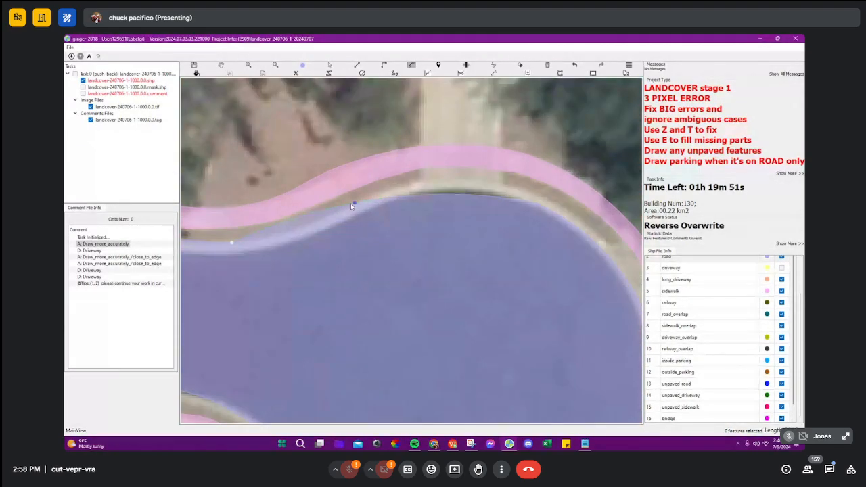
{"action": "left_click", "coordinate": [351, 203]}
{"action": "key", "text": "Escape"}
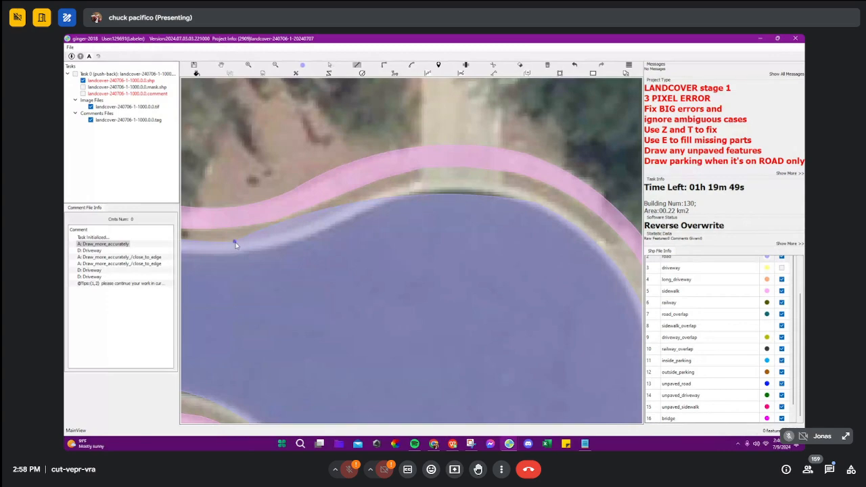
{"action": "key", "text": "a"}
{"action": "left_click", "coordinate": [235, 242]}
{"action": "left_click", "coordinate": [352, 205]}
{"action": "key", "text": "Escape"}
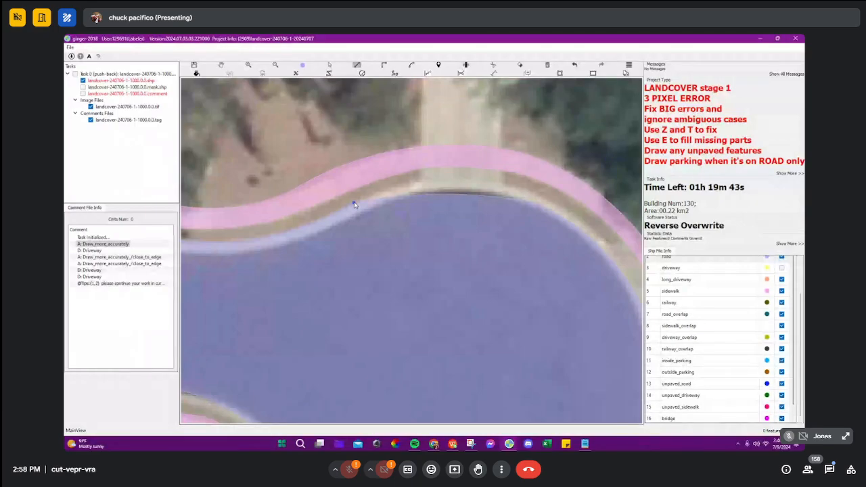
Step: Extend the road edge out to the curb around the top of the cul-de-sac with a curved outline
{"action": "left_click", "coordinate": [354, 202]}
{"action": "key", "text": "a"}
{"action": "left_click", "coordinate": [552, 201]}
{"action": "left_click", "coordinate": [478, 182]}
{"action": "left_click_drag", "start_coordinate": [562, 249], "coordinate": [445, 201]}
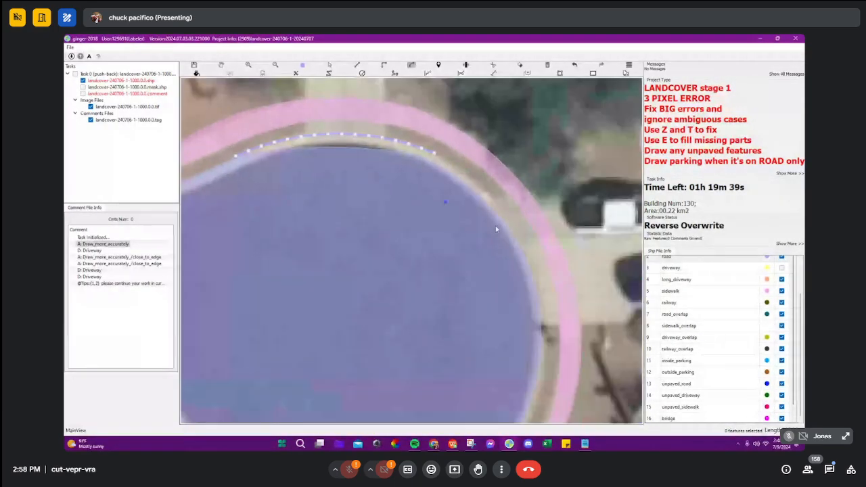
{"action": "left_click", "coordinate": [512, 234]}
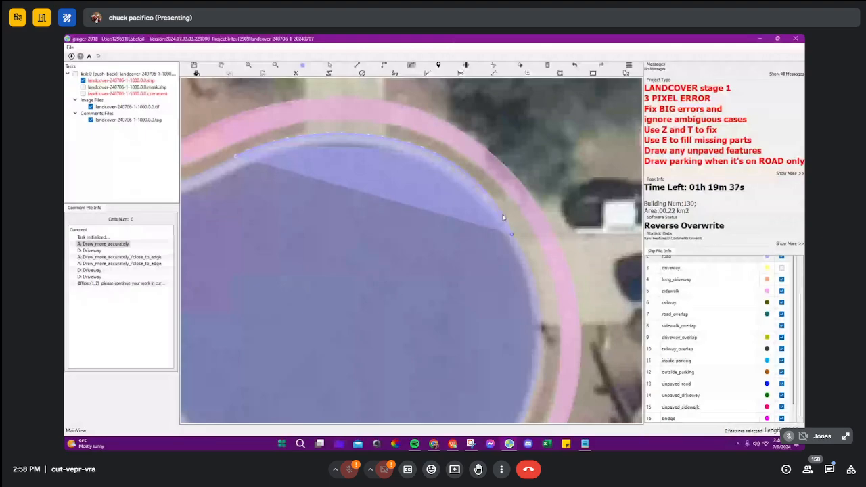
{"action": "left_click", "coordinate": [502, 217]}
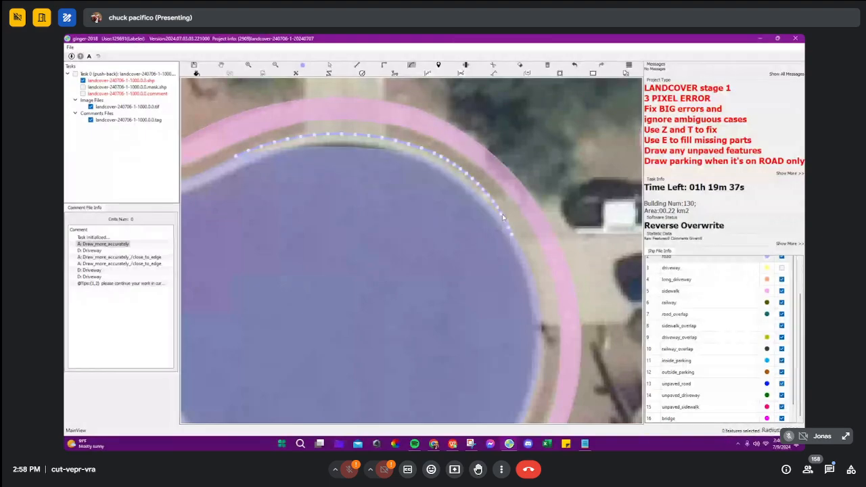
{"action": "right_click", "coordinate": [374, 168]}
Step: Show the driveways, hide the sidewalk class, delete the driveway above the cul-de-sac and start its replacement outline at the building
{"action": "left_click_drag", "start_coordinate": [382, 145], "coordinate": [405, 196]}
{"action": "key", "text": "m"}
{"action": "key", "text": "3"}
{"action": "left_click_drag", "start_coordinate": [355, 148], "coordinate": [370, 226]}
{"action": "key", "text": "Escape"}
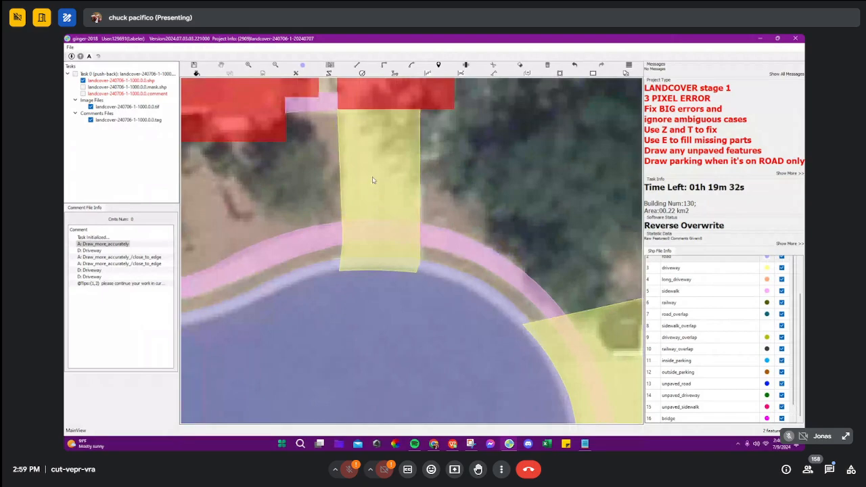
{"action": "key", "text": "5"}
{"action": "left_click", "coordinate": [387, 133]}
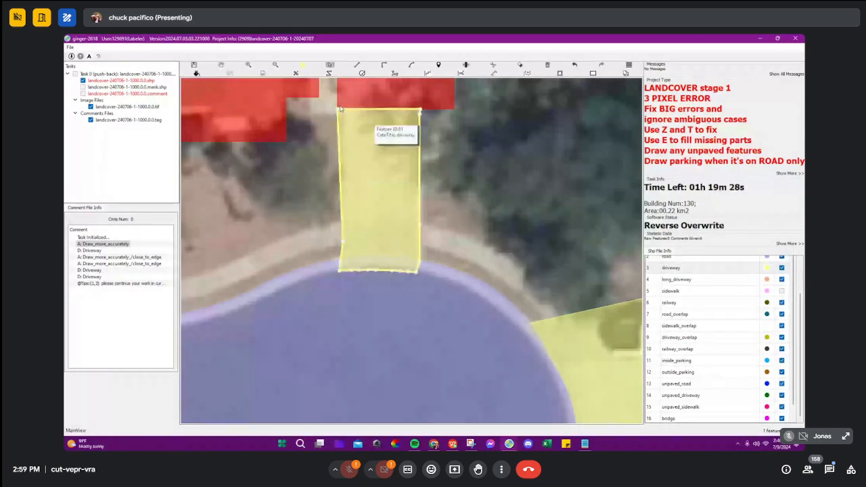
{"action": "key", "text": "Delete"}
{"action": "key", "text": "d"}
{"action": "left_click", "coordinate": [345, 101]}
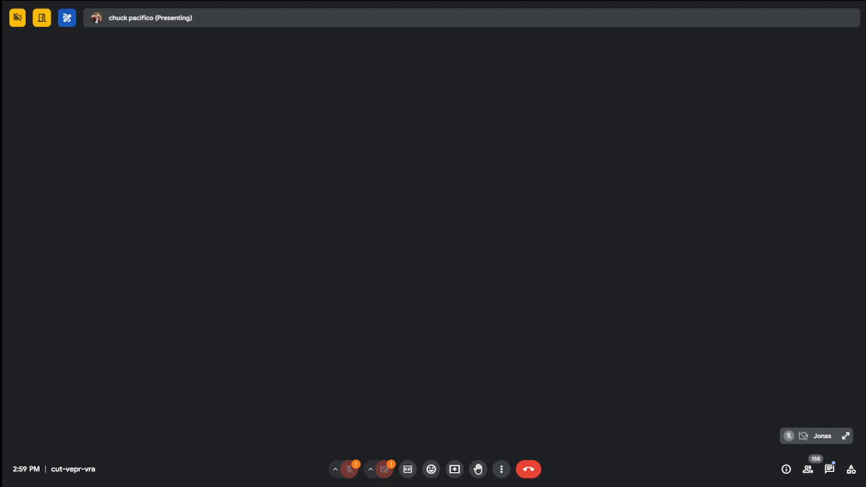